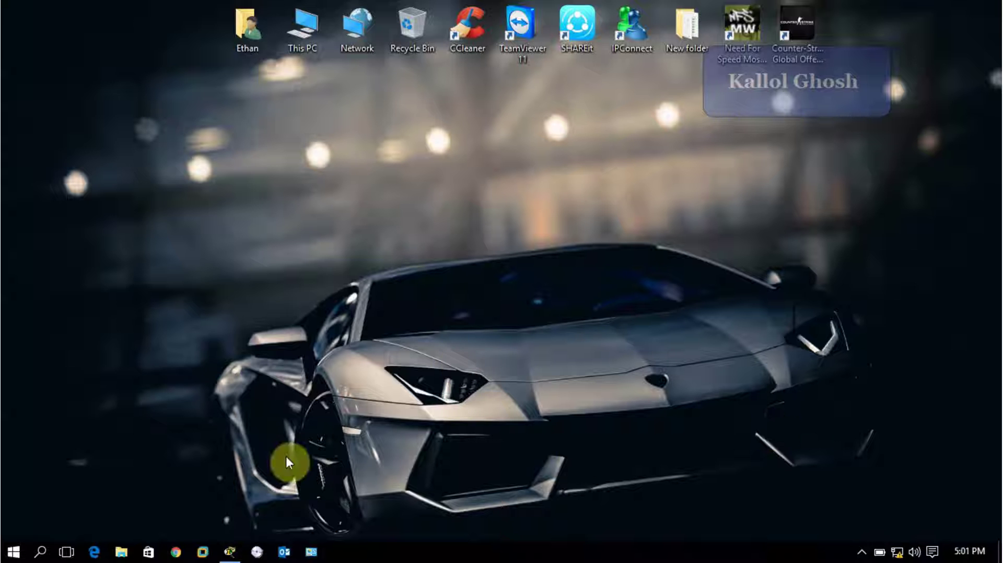
- Bring Packet Tracer forward and open Router0's CLI console
click(230, 553)
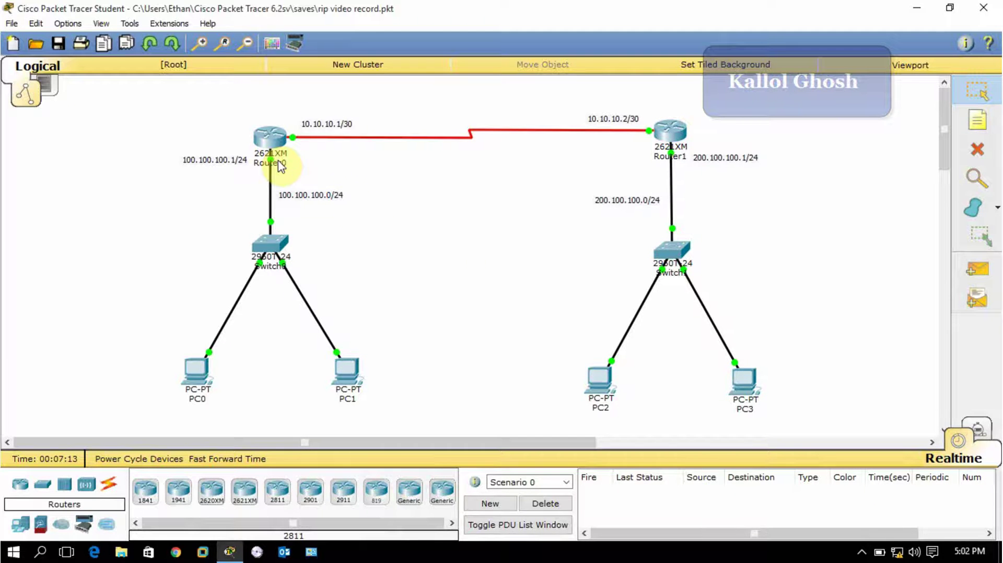
click(272, 142)
- Maximize Router0's console and enter global configuration mode with enable and config terminal
double_click(554, 103)
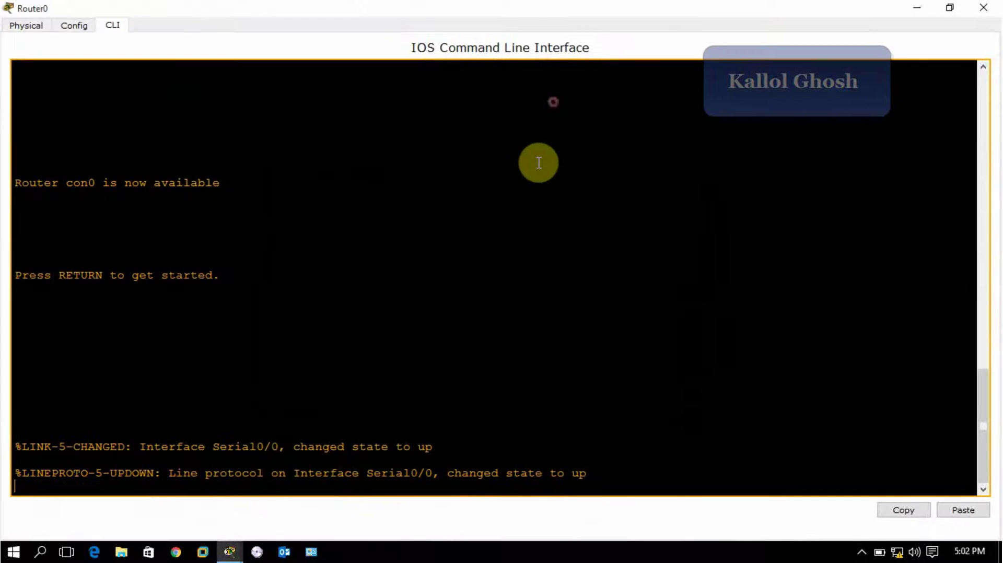
key(Return)
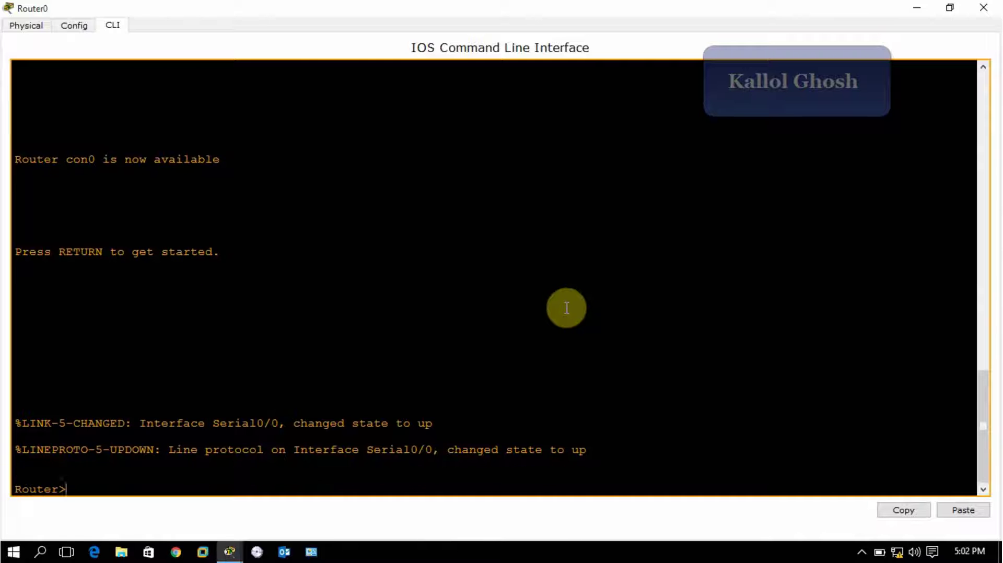
text(en)
key(Return)
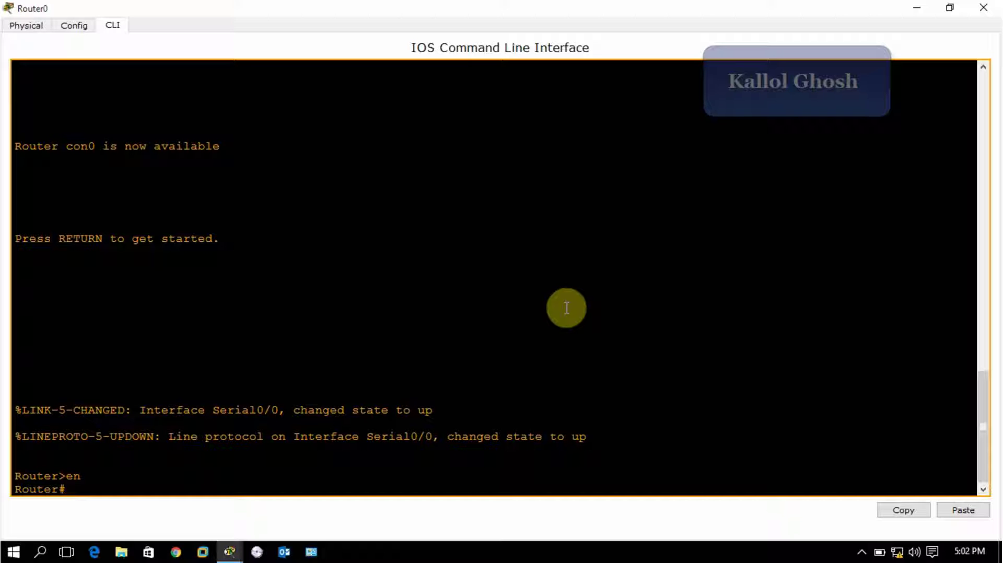
text(cop)
text(fi)
text(g)
text( ter)
key(Tab)
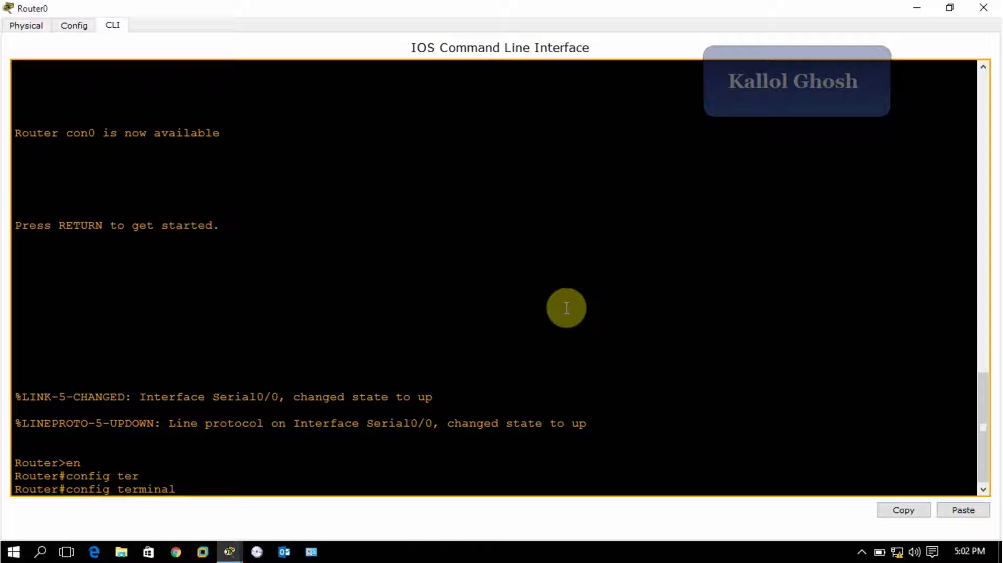
key(Return)
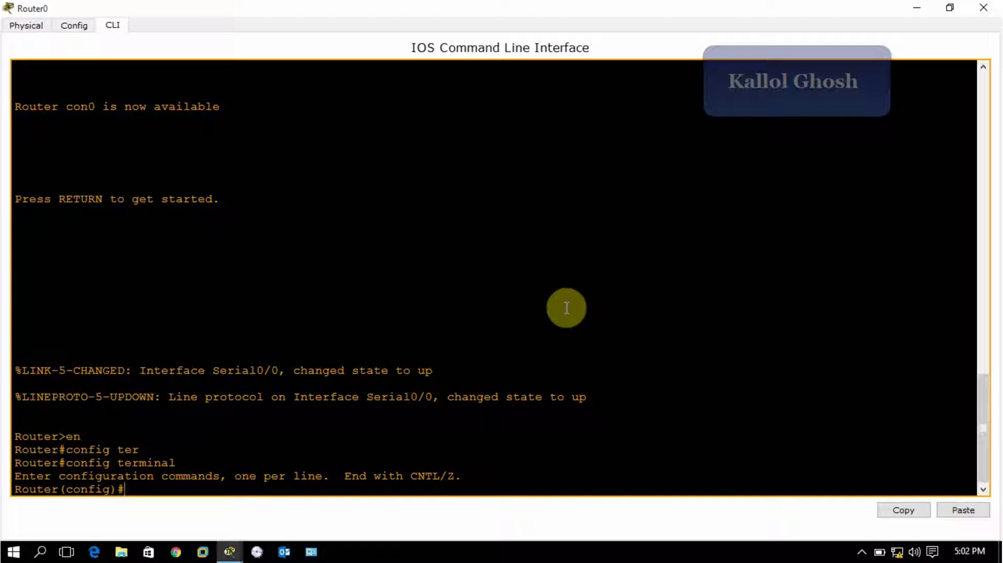
- Start the RIP process on Router0 and set it to version 2
text(router rip)
key(Return)
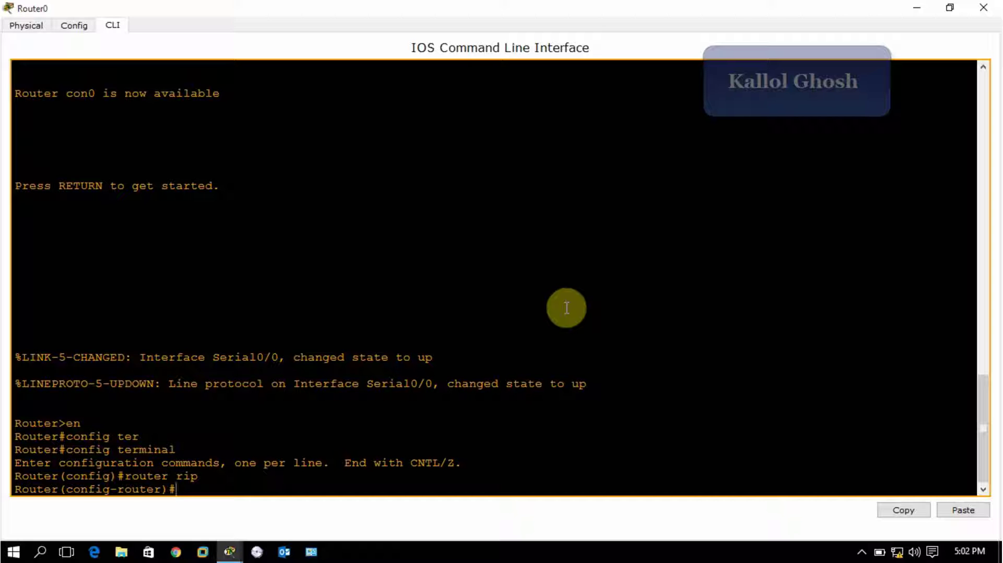
text(rip)
key(BackSpace)
key(BackSpace)
key(BackSpace)
text(version 2)
key(Return)
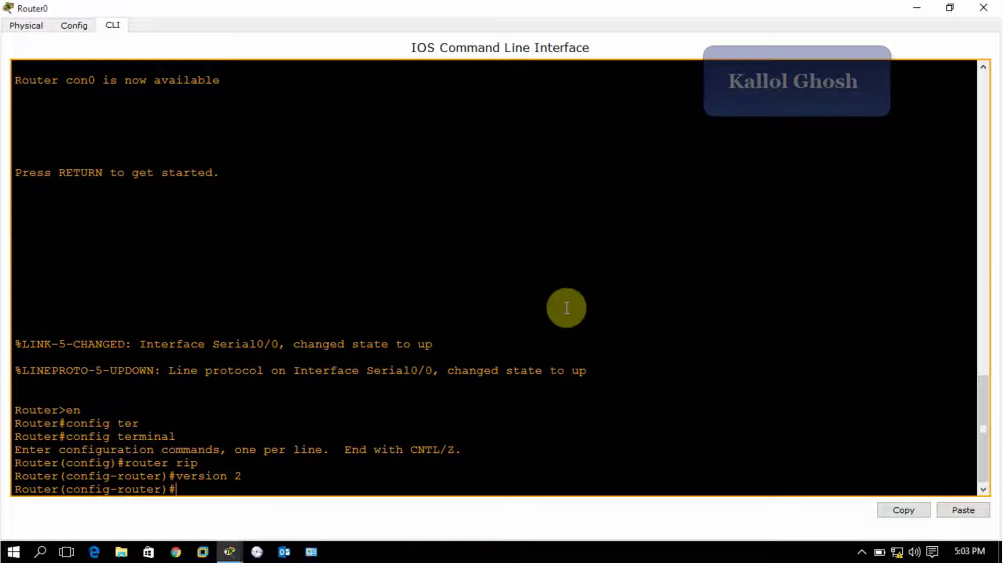
click(912, 9)
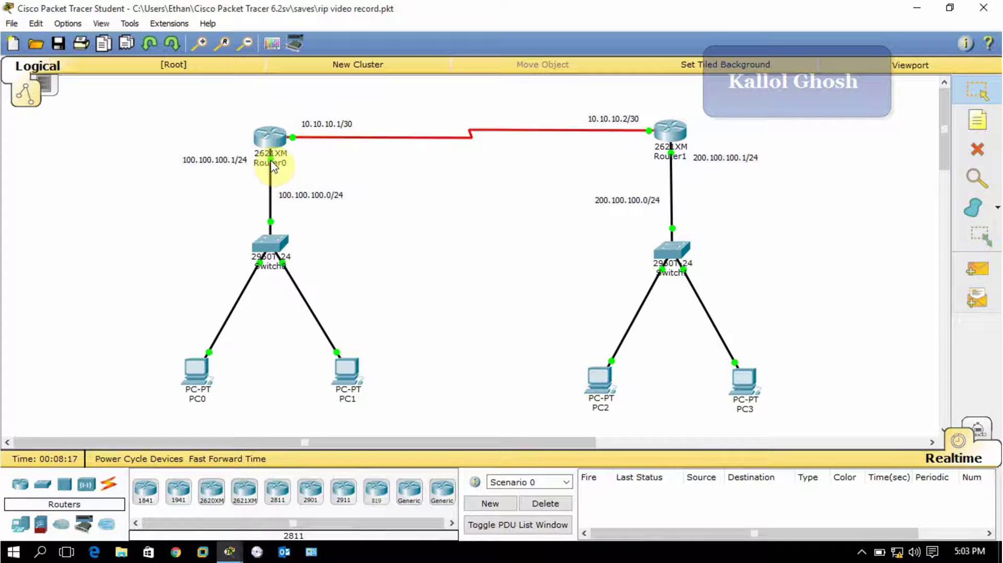
- Add networks 10.10.10.0 and 100.100.100.0 to Router0's RIP process
mouse_move(230, 552)
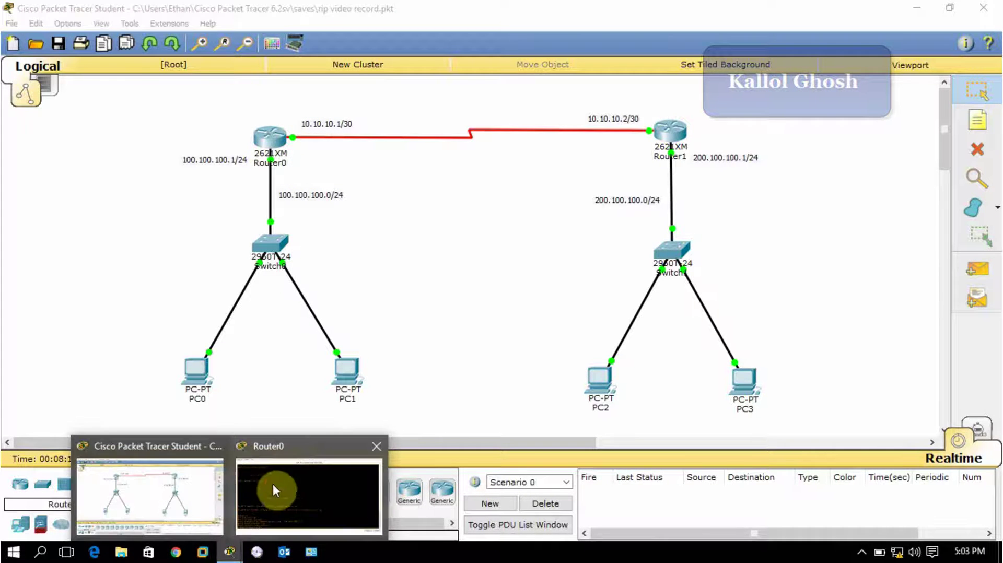
click(272, 482)
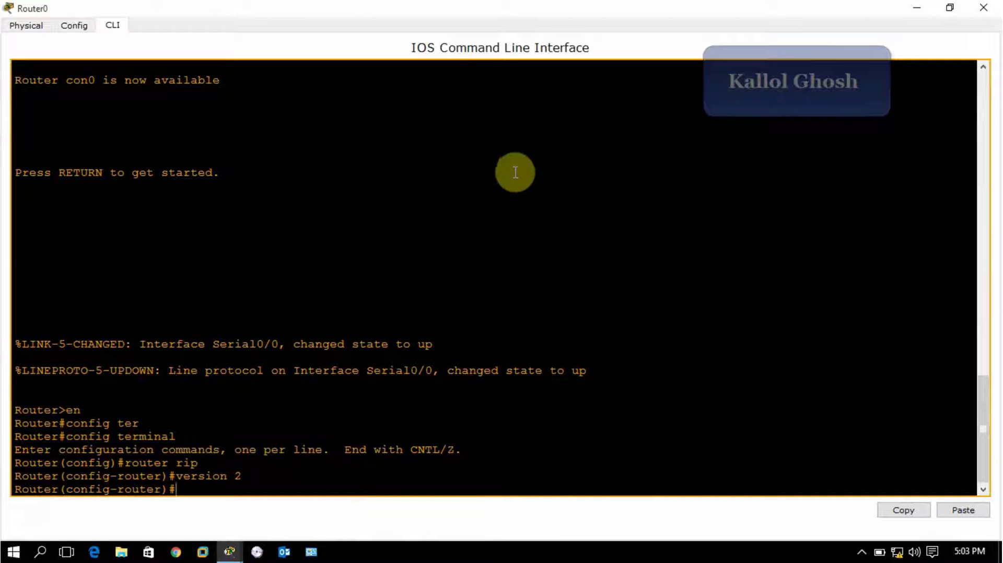
text(net)
key(Tab)
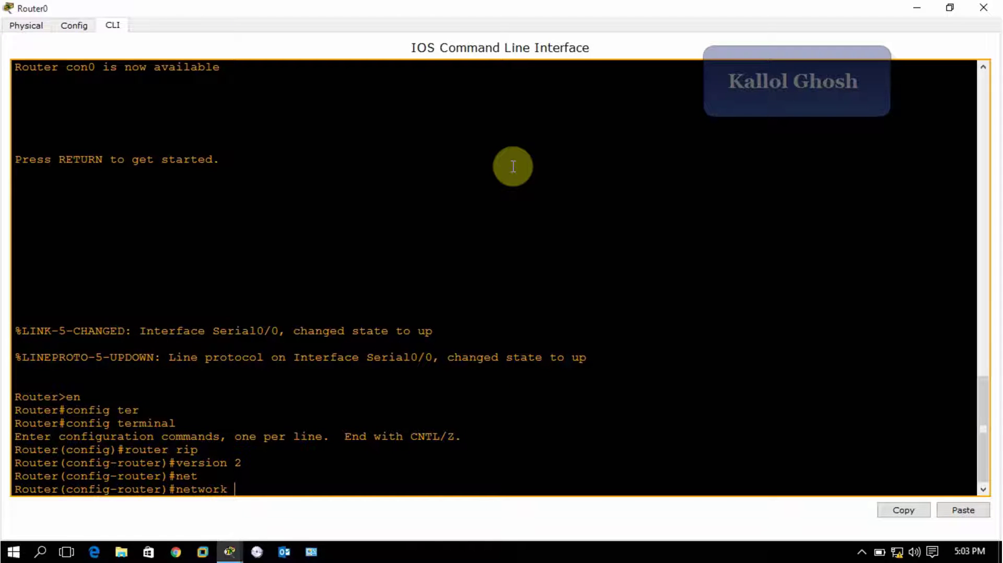
text(10.10.10.0)
key(Return)
text(net)
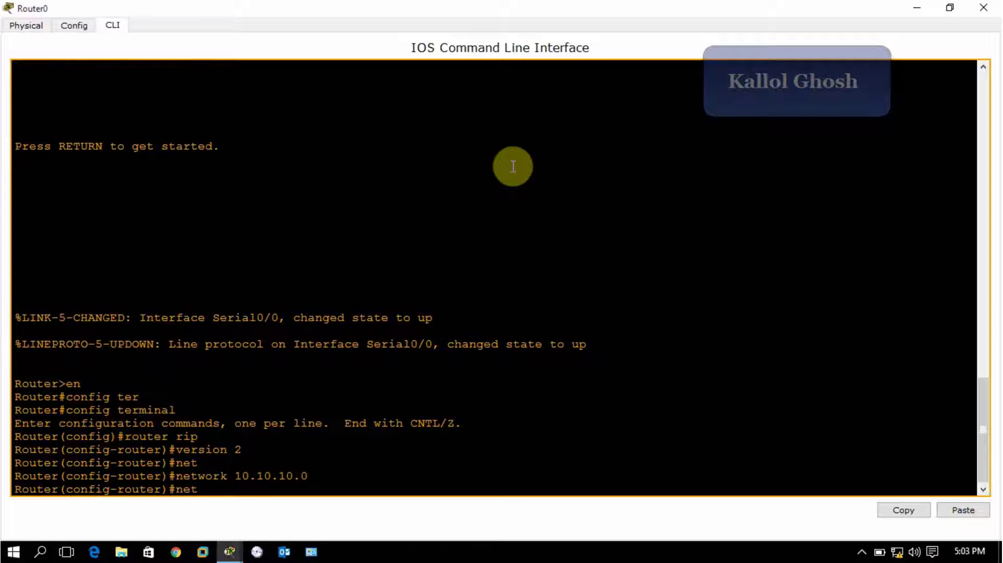
key(Tab)
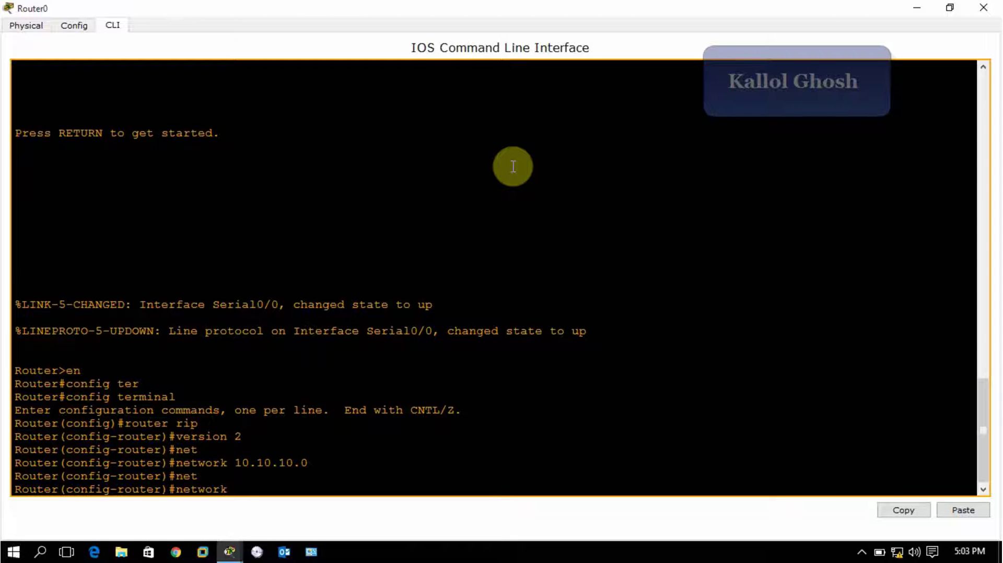
text(100.100.100)
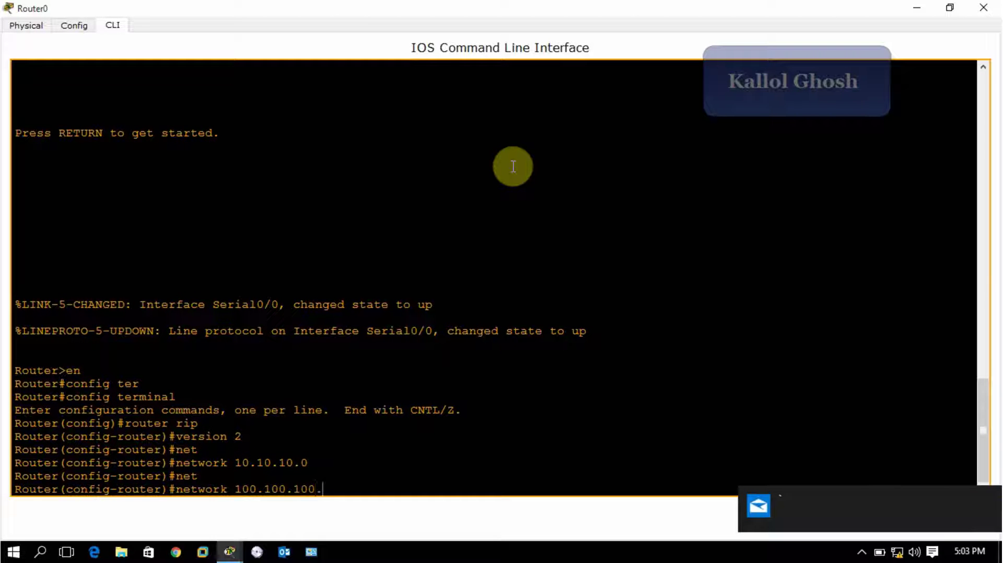
text(.0)
key(Return)
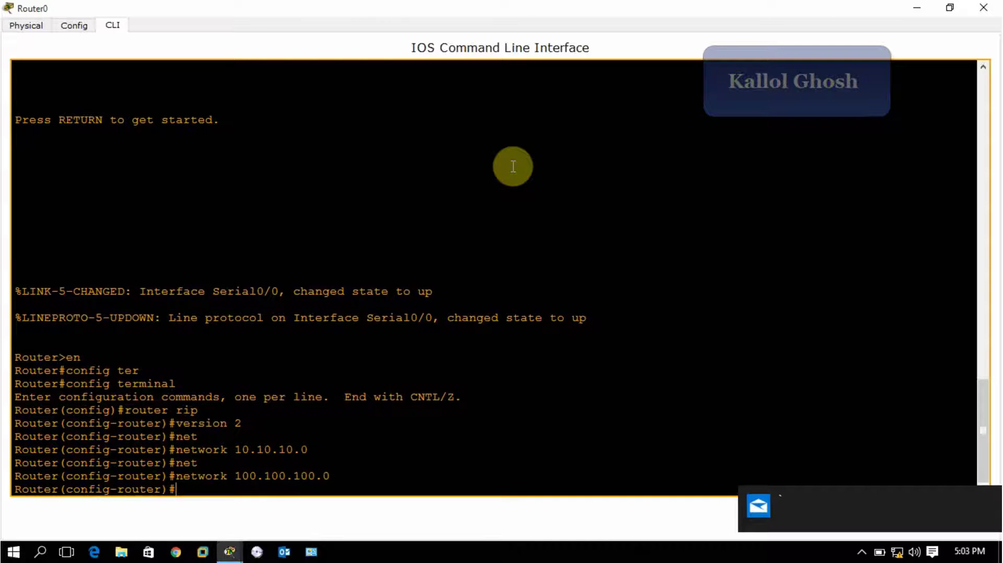
- Leave configuration mode, save Router0's configuration with wr, and exit the console
key(ctrl+z)
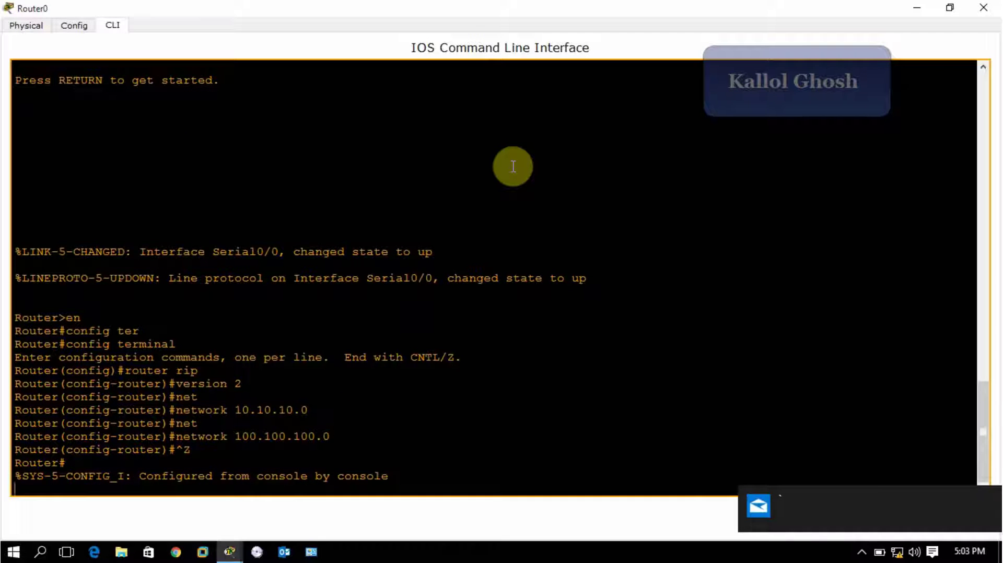
key(Return)
key(Return)
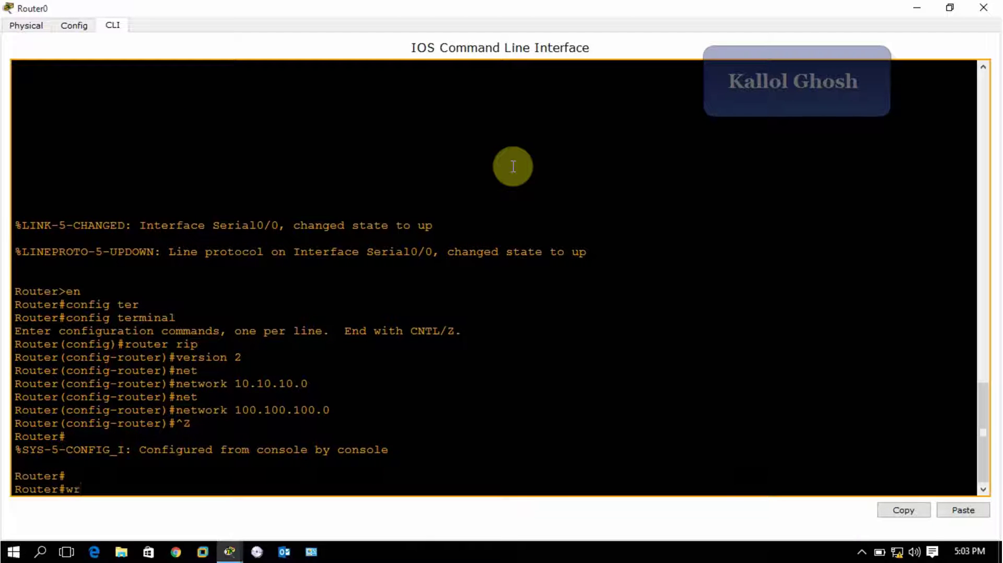
text(wr)
key(Return)
key(Return)
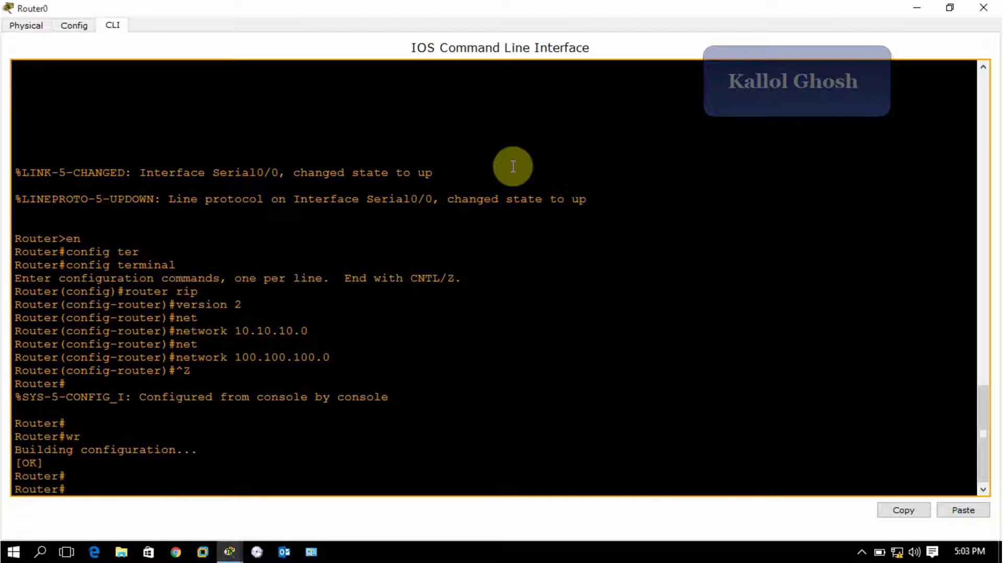
text(exit)
key(Return)
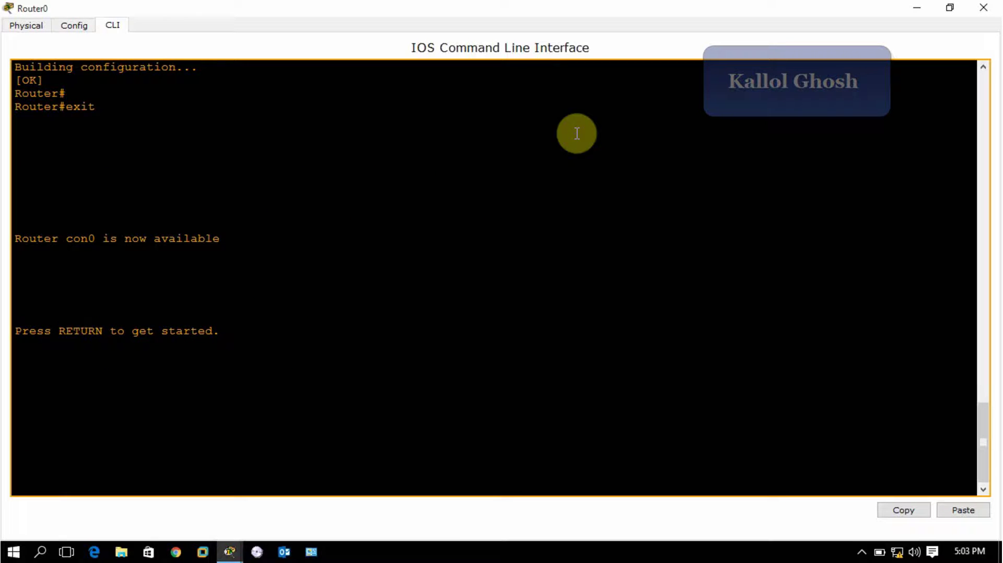
- Switch to Router1's maximized console and enter global configuration mode
click(982, 9)
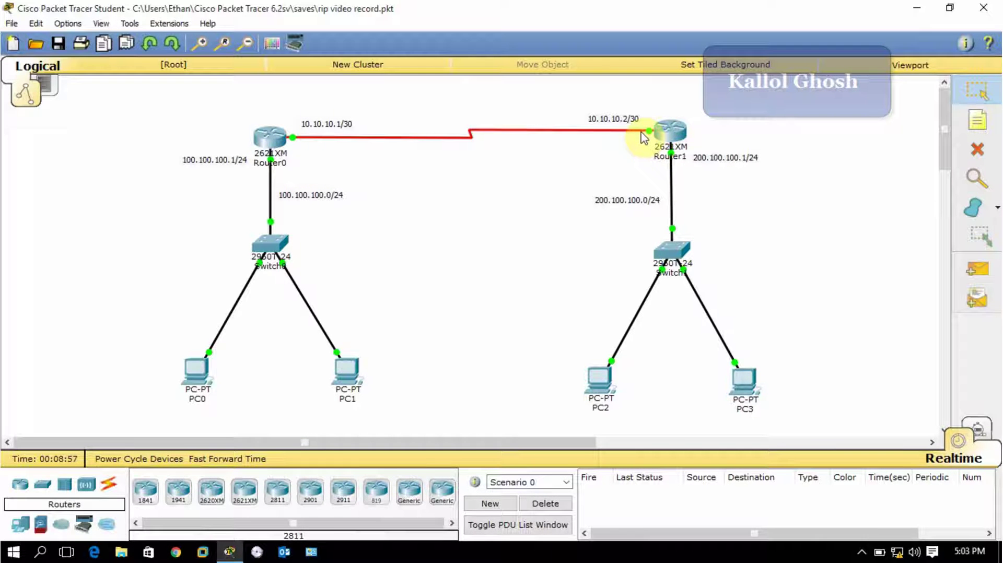
click(671, 130)
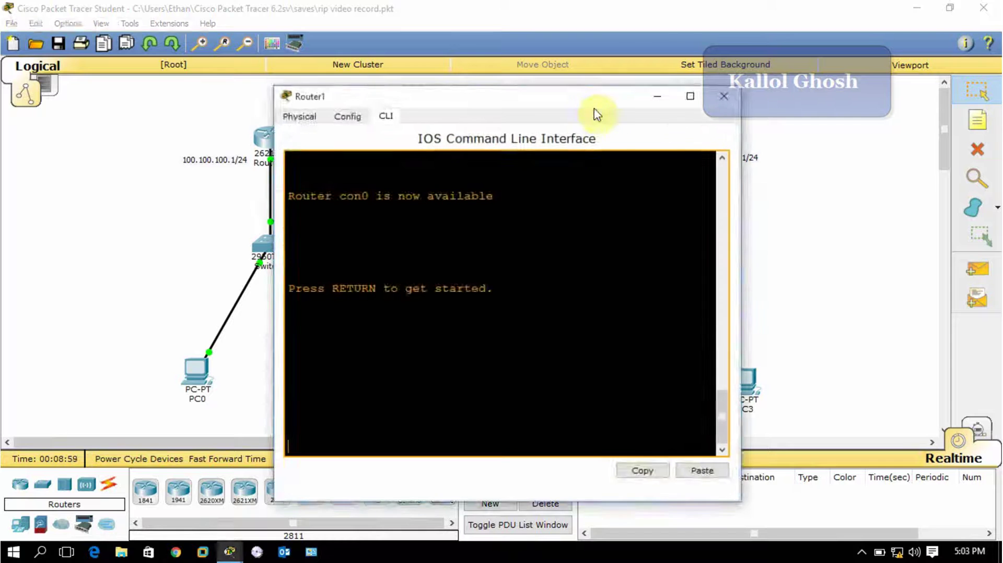
double_click(593, 96)
key(Return)
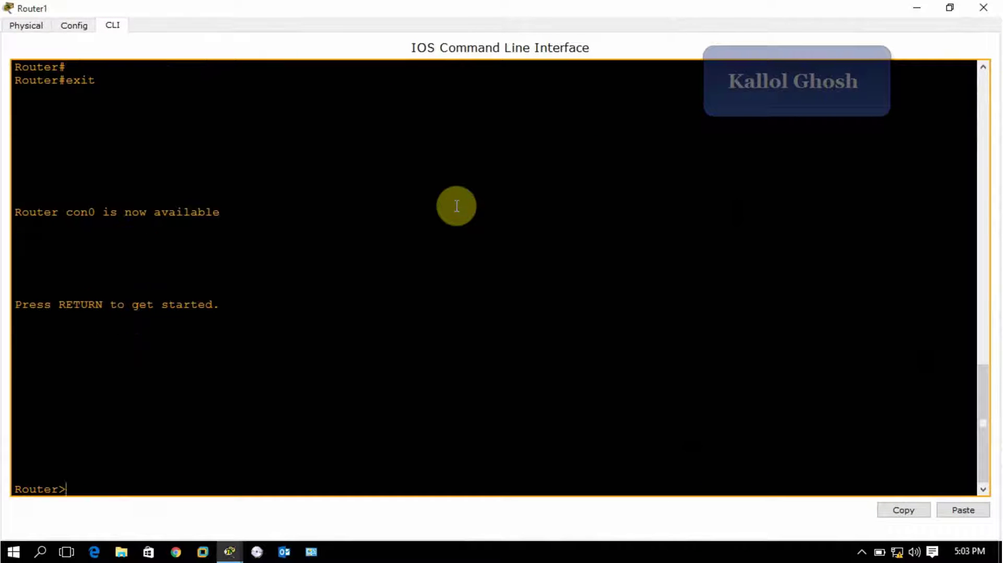
text(en)
key(Return)
text(c)
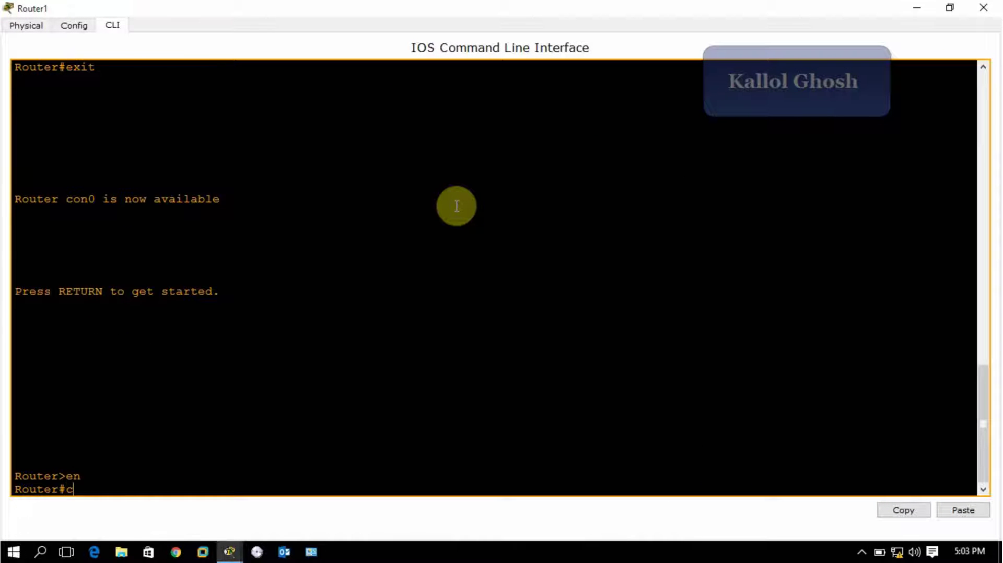
text(onfig t)
key(Tab)
key(Return)
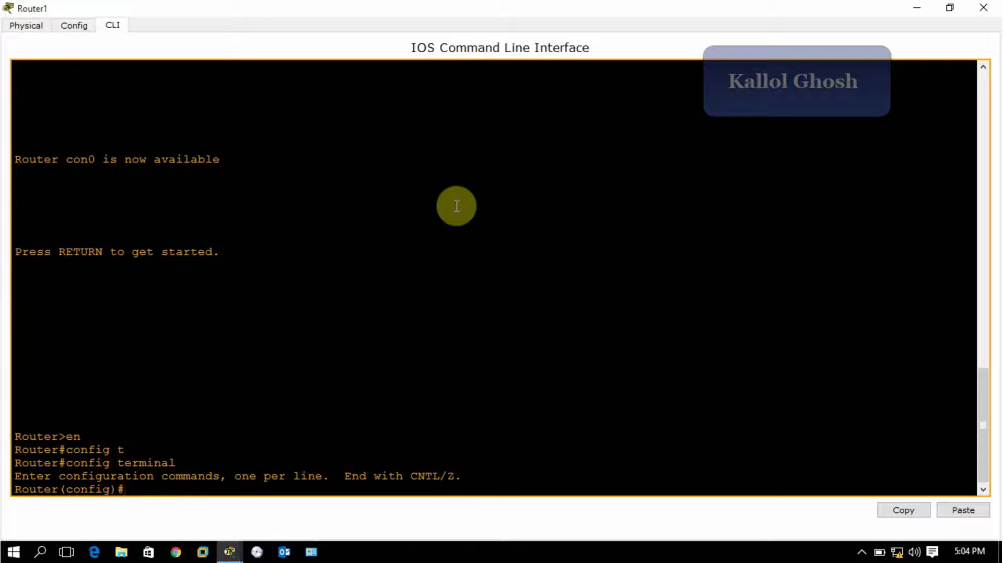
- Start RIP on Router1 and set it to version 2
text(router rip)
key(Return)
text(vers)
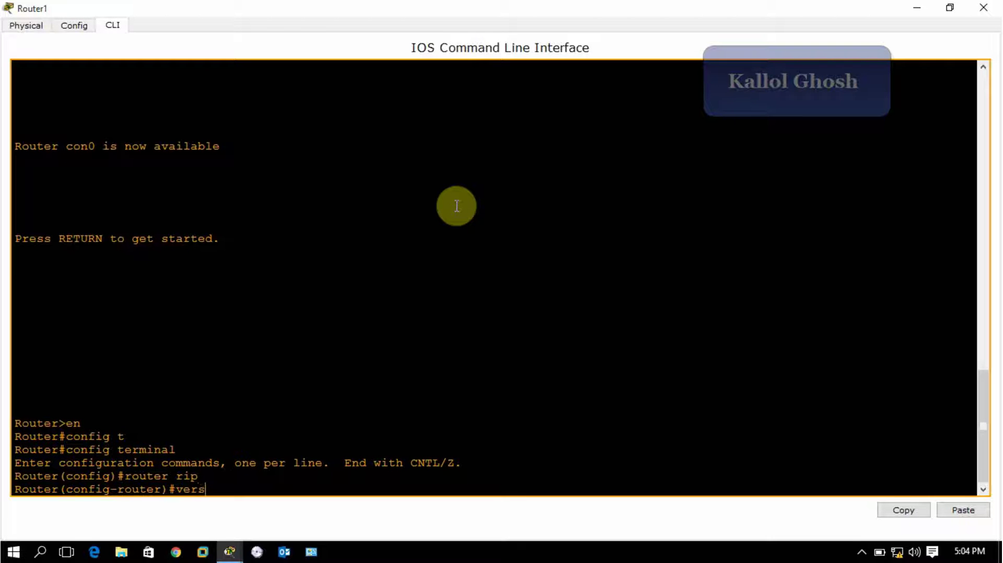
key(Tab)
text(2)
key(Return)
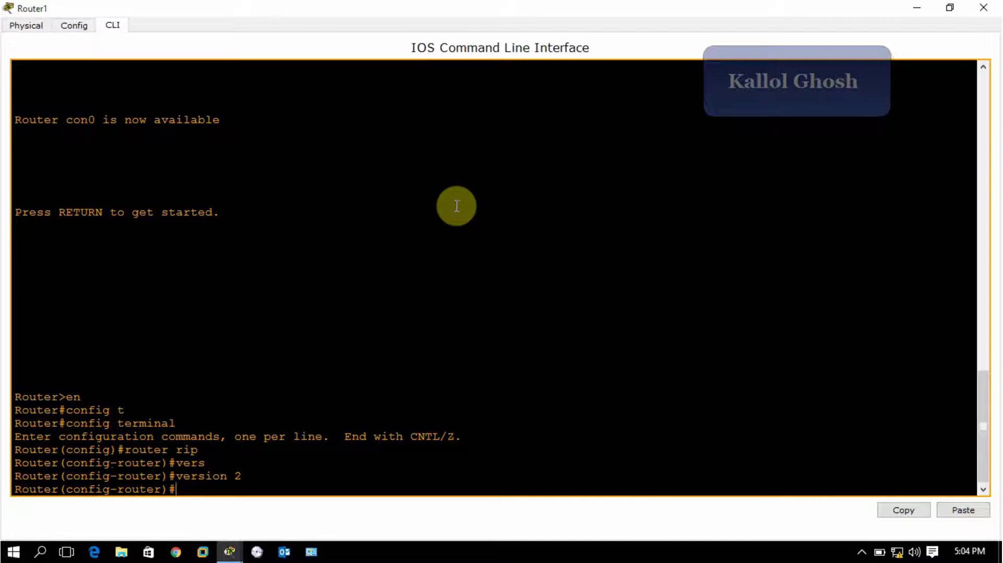
- Advertise networks 10.10.10.0 and 200.100.100.0 in Router1's RIP
text(net)
key(Tab)
text(1)
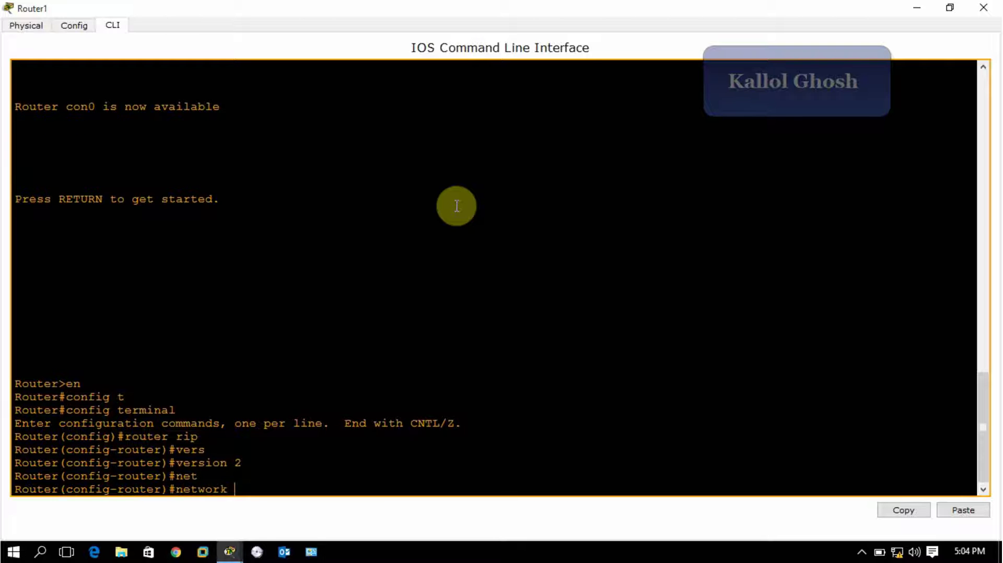
text(0.10.10.0)
key(Return)
text(netw)
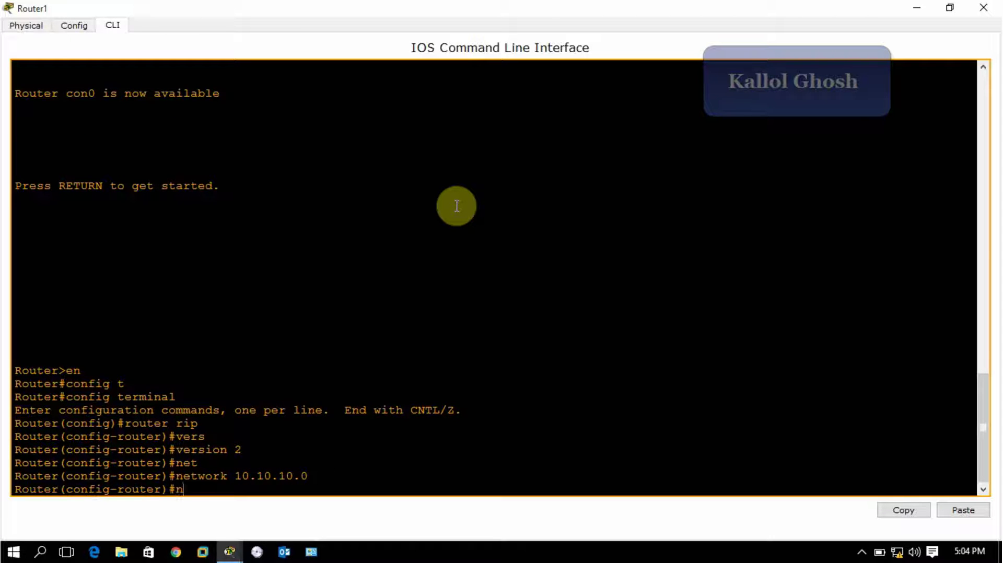
key(Tab)
text(2)
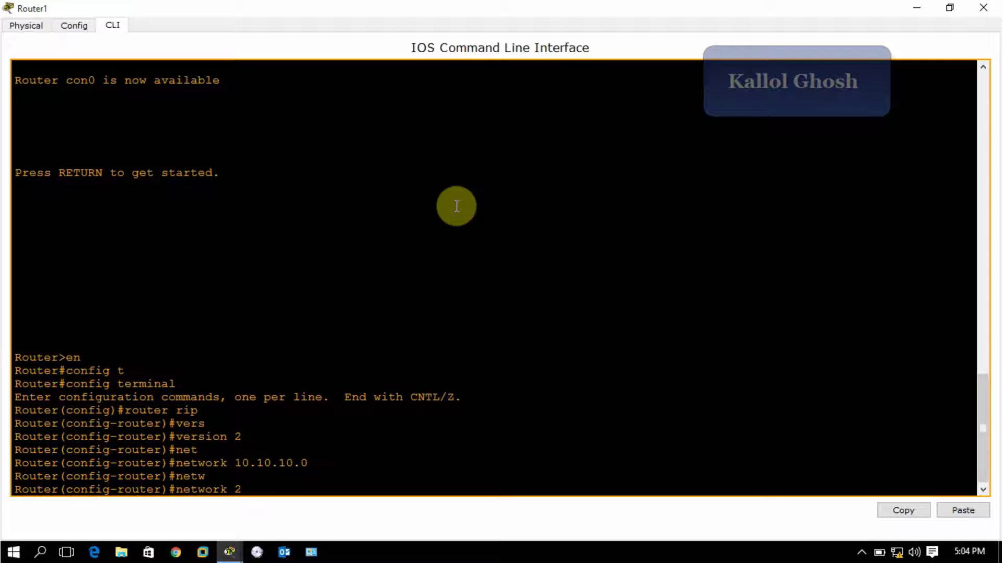
text(00.100.100.0)
key(Return)
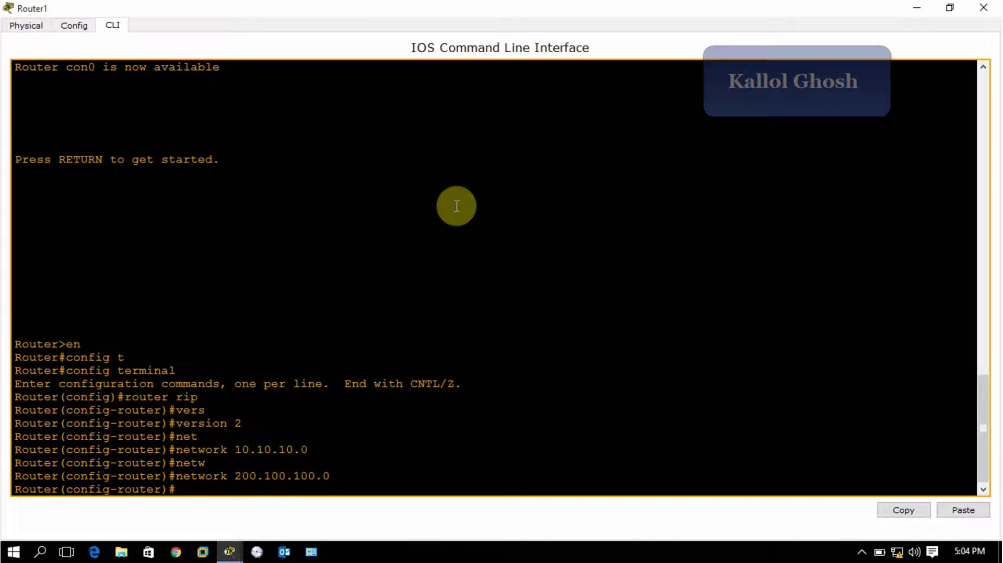
- Leave configuration mode, save Router1's configuration with wr, and exit
key(ctrl+z)
key(Return)
key(Return)
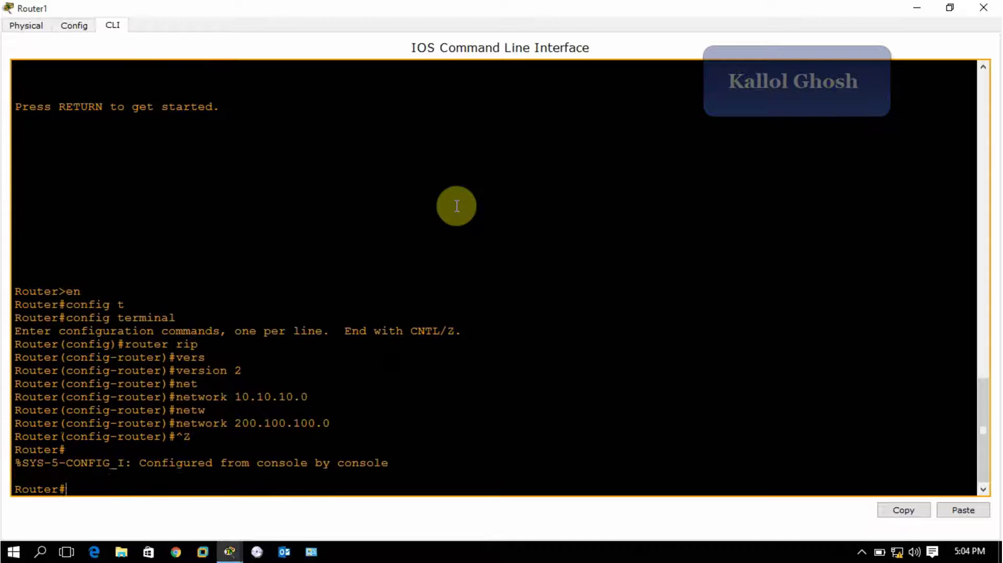
text(wr)
key(Return)
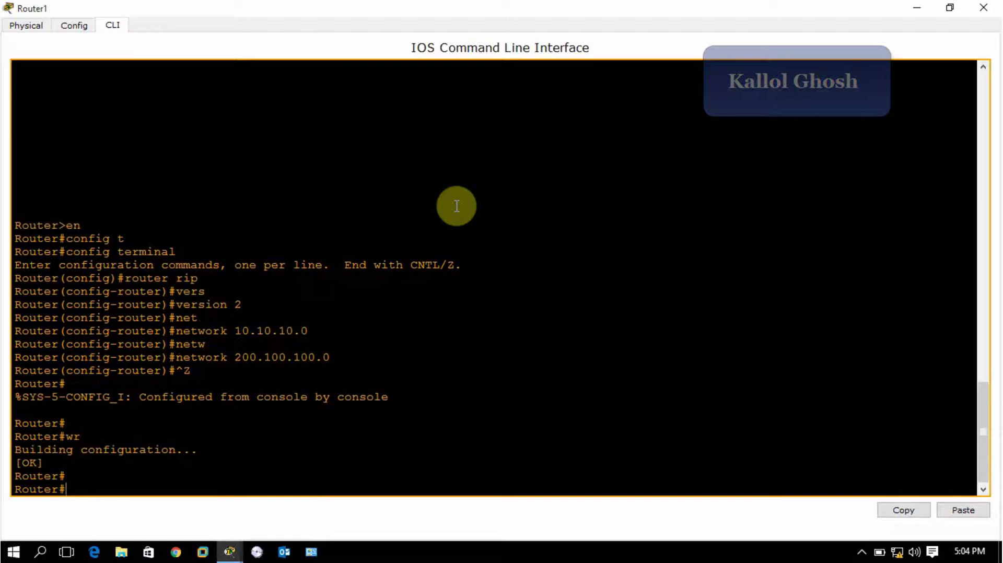
text(exit)
key(Return)
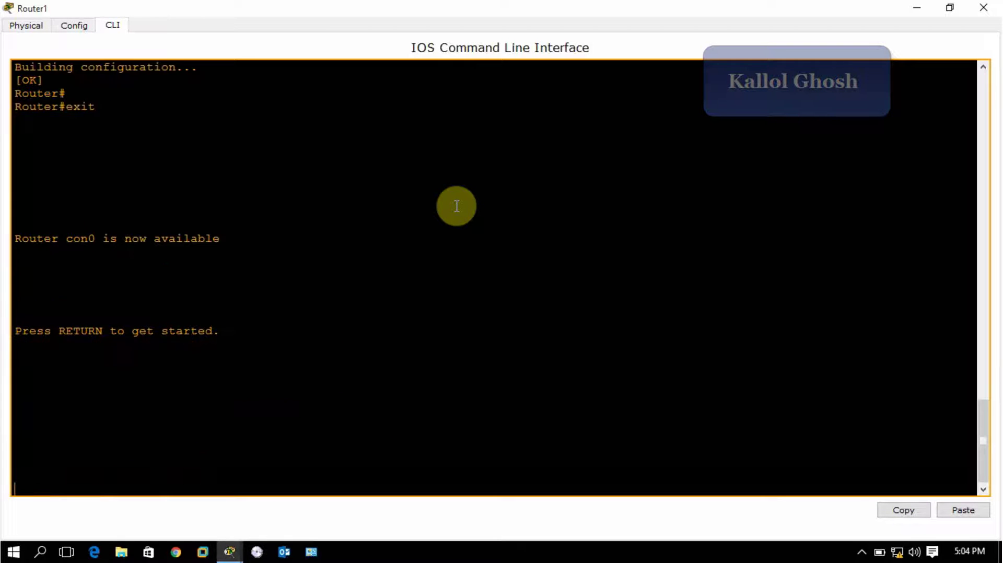
- Close Router1 and open PC0's Desktop IP Configuration panel
click(983, 11)
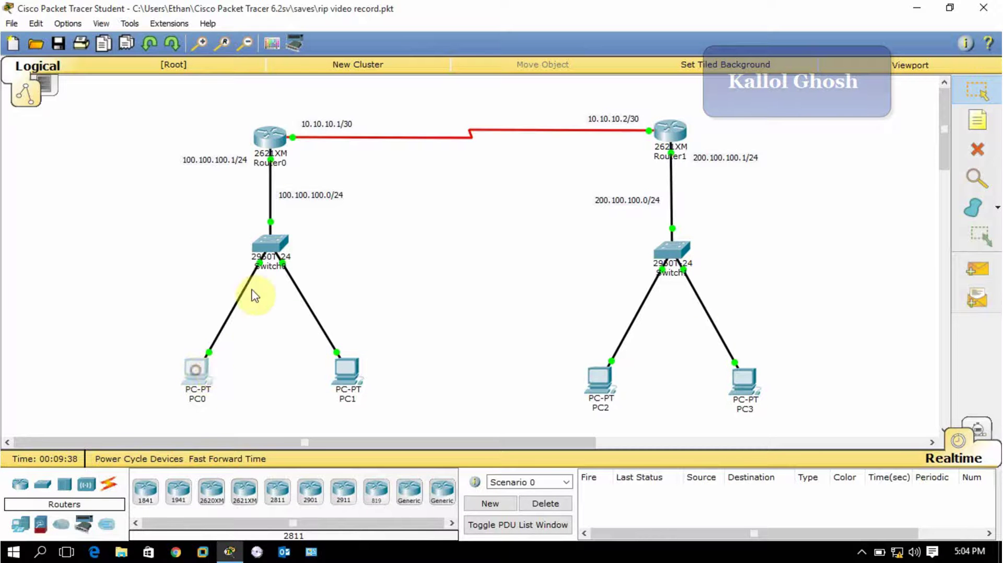
click(196, 378)
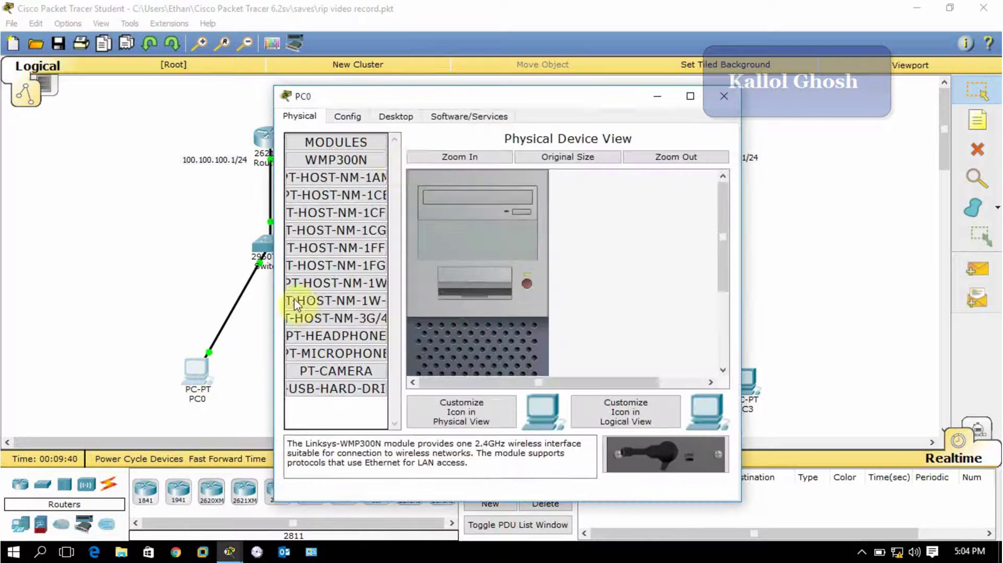
click(387, 116)
click(313, 174)
- Enter IP 100.100.100.5, mask 255.255.255.0, gateway 100.100.100.1, then close PC0's window
click(430, 201)
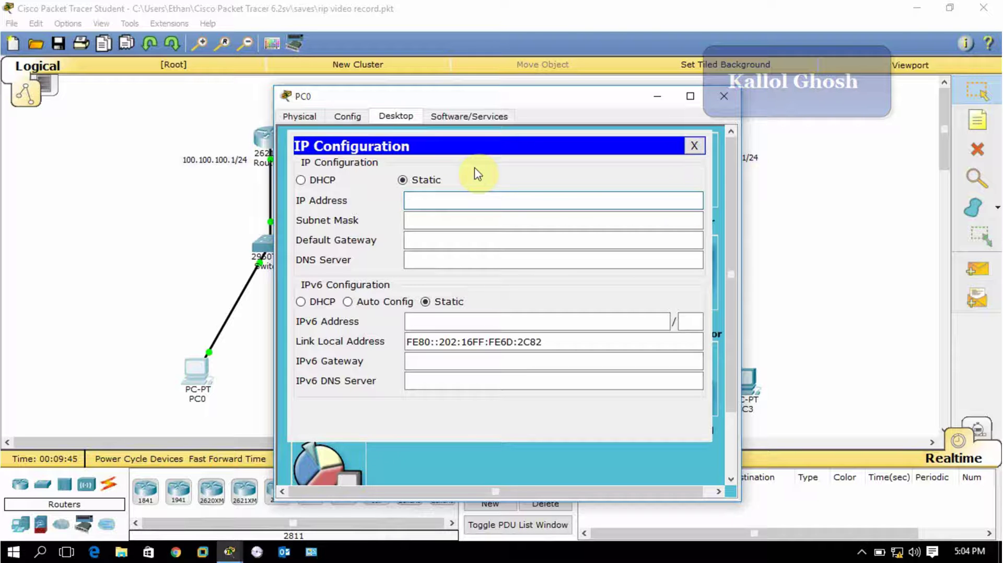
text(100.100.100.5)
key(Tab)
text(255)
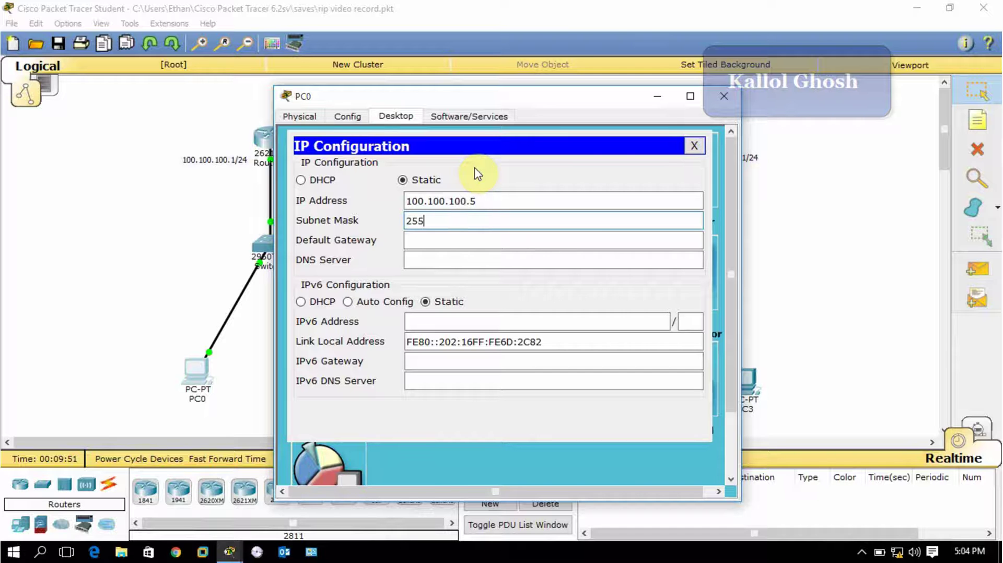
text(.255.255.0)
key(Tab)
text(1)
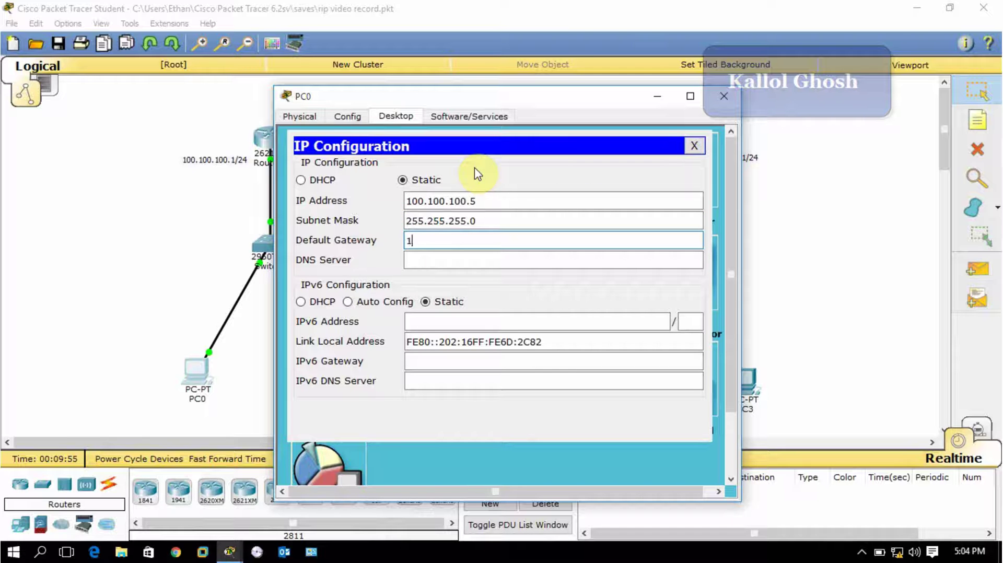
text(00.100.100.1)
click(206, 190)
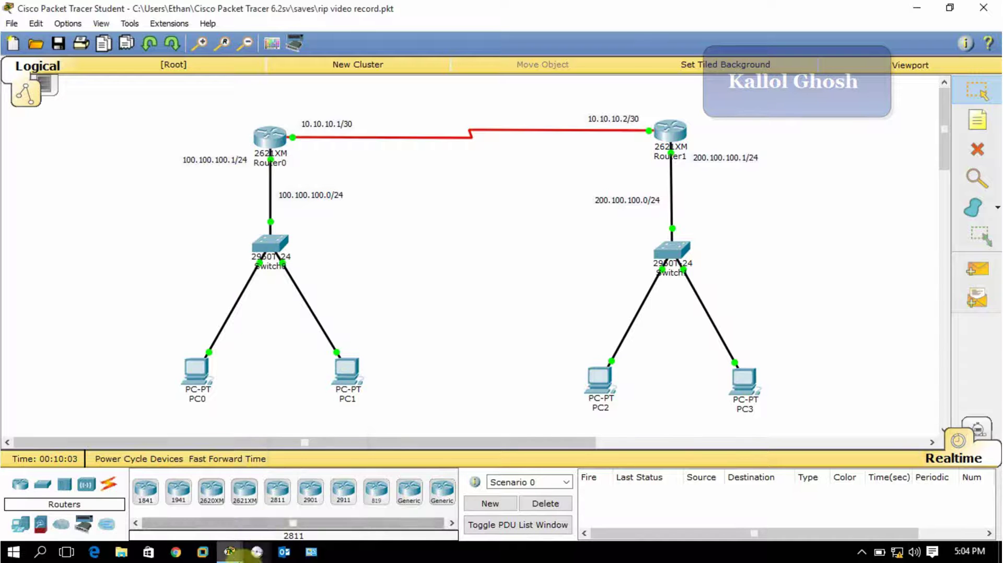
mouse_move(232, 550)
click(277, 475)
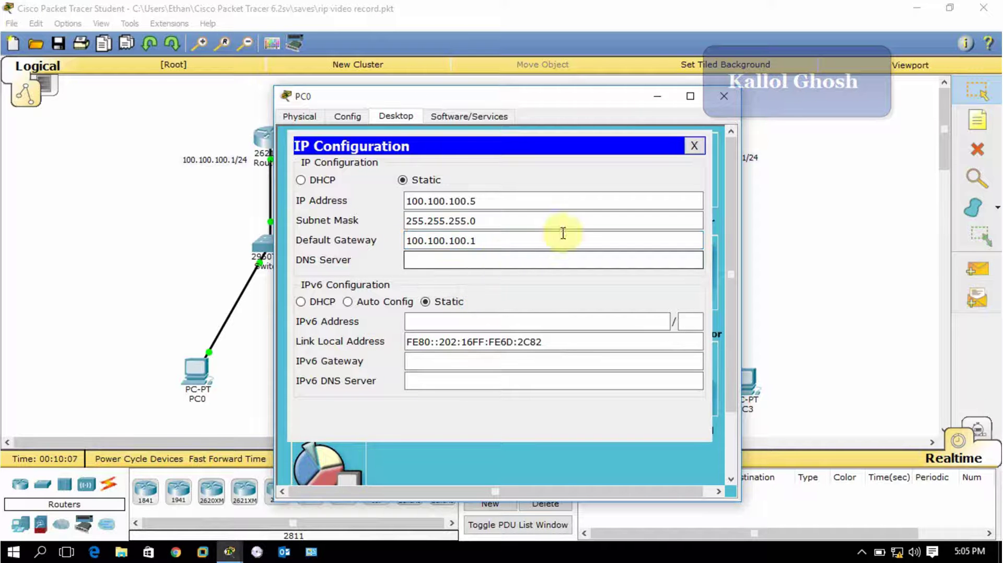
click(694, 146)
click(721, 98)
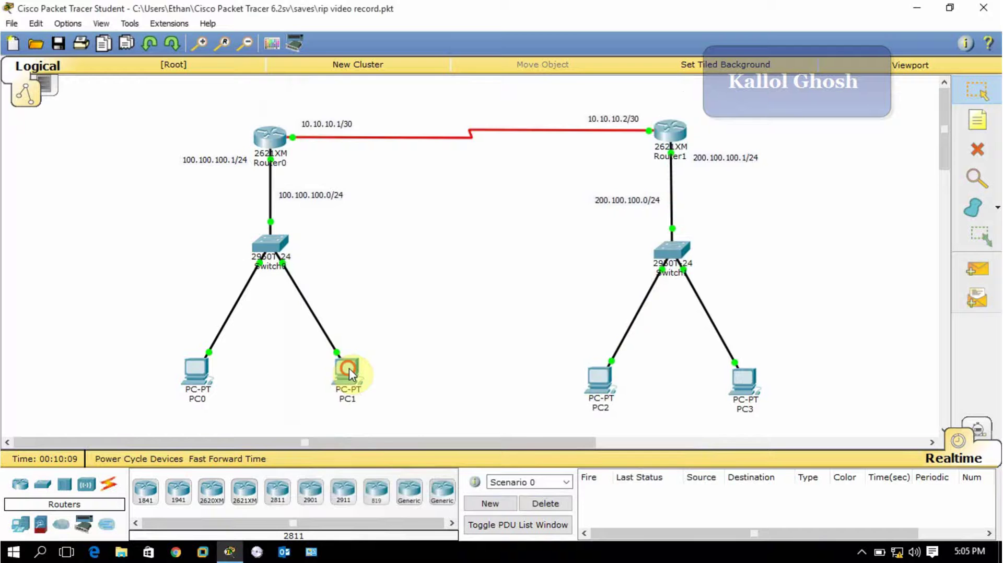
- Configure PC1 with IP 100.100.100.10, mask 255.255.255.0, gateway 100.100.100.1
click(348, 369)
click(400, 117)
click(339, 162)
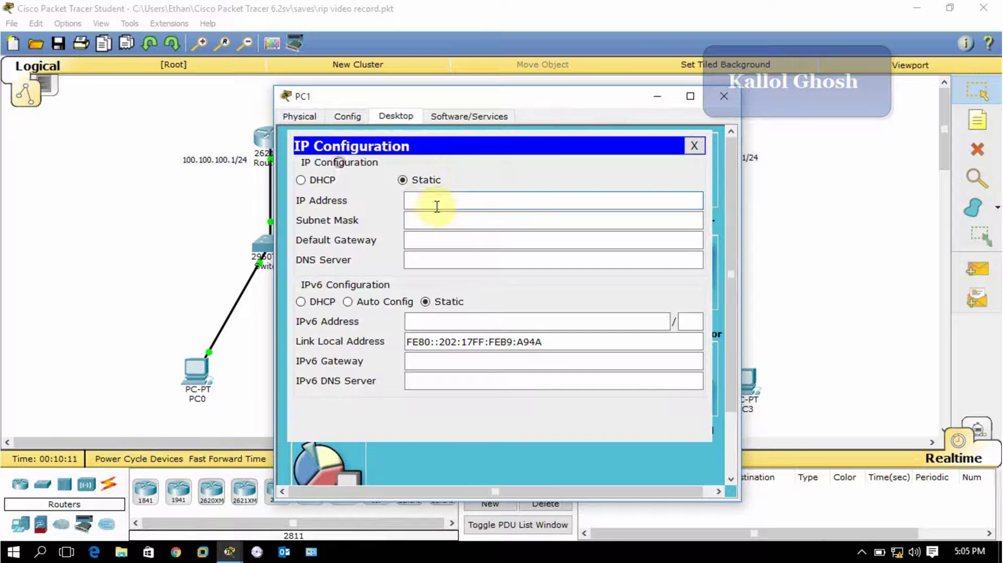
text(100.1)
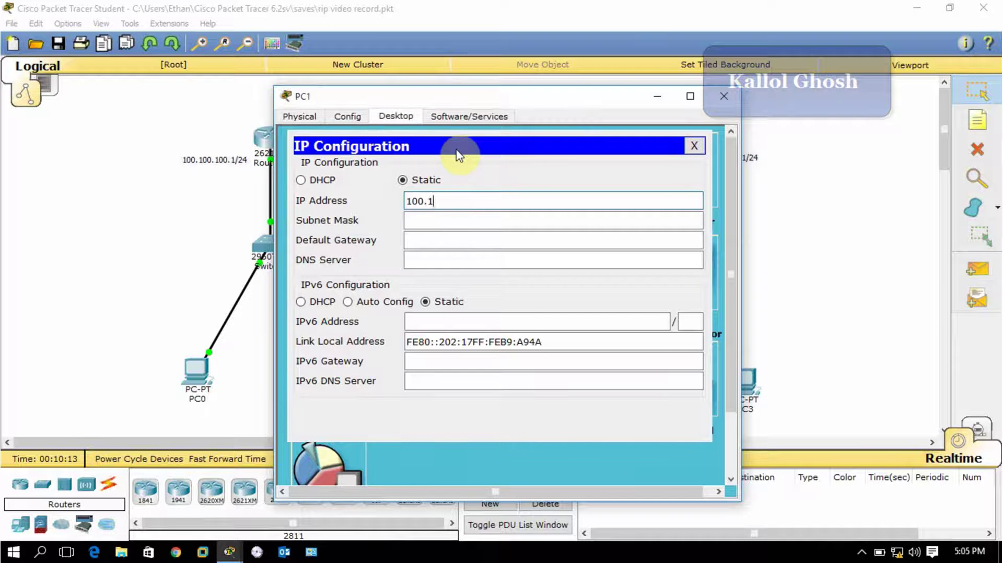
text(00.10)
key(Tab)
text(255.)
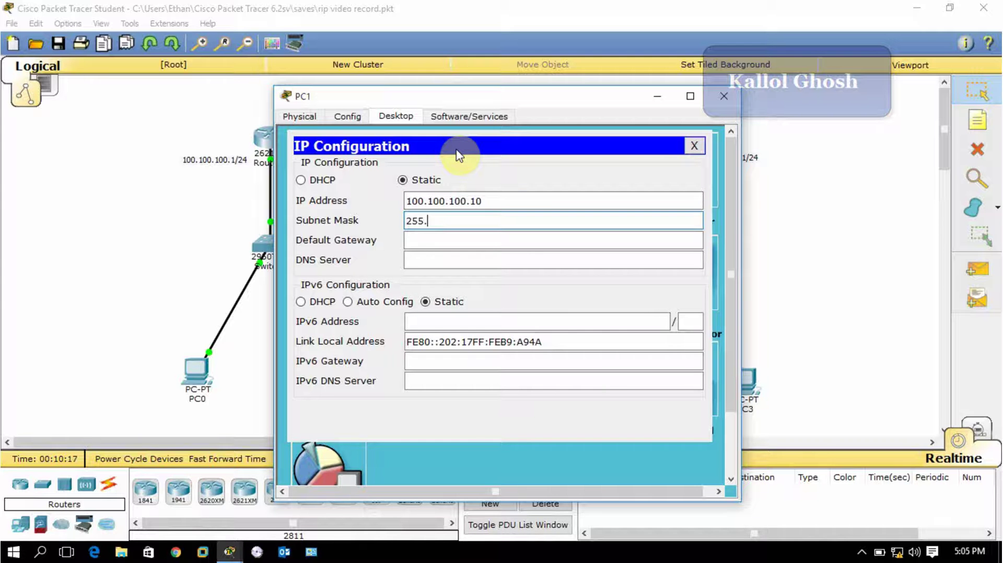
text(255.255.0)
key(Tab)
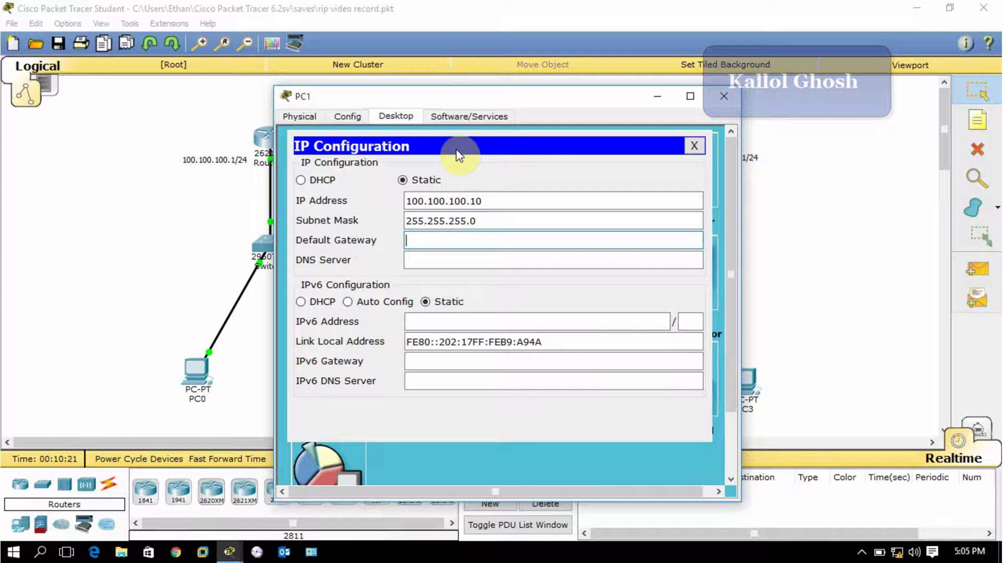
text(100.100.100.1)
key(Tab)
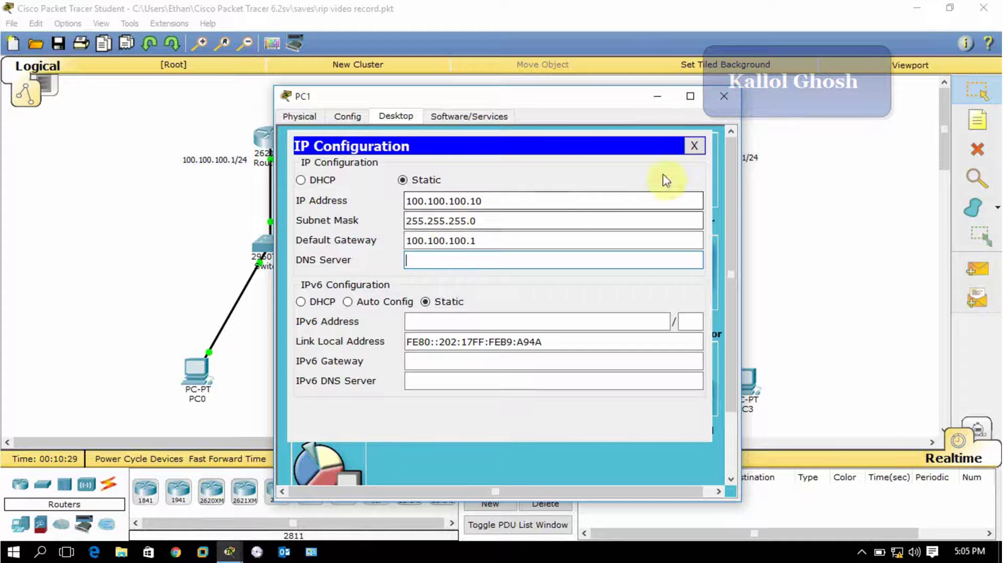
click(694, 146)
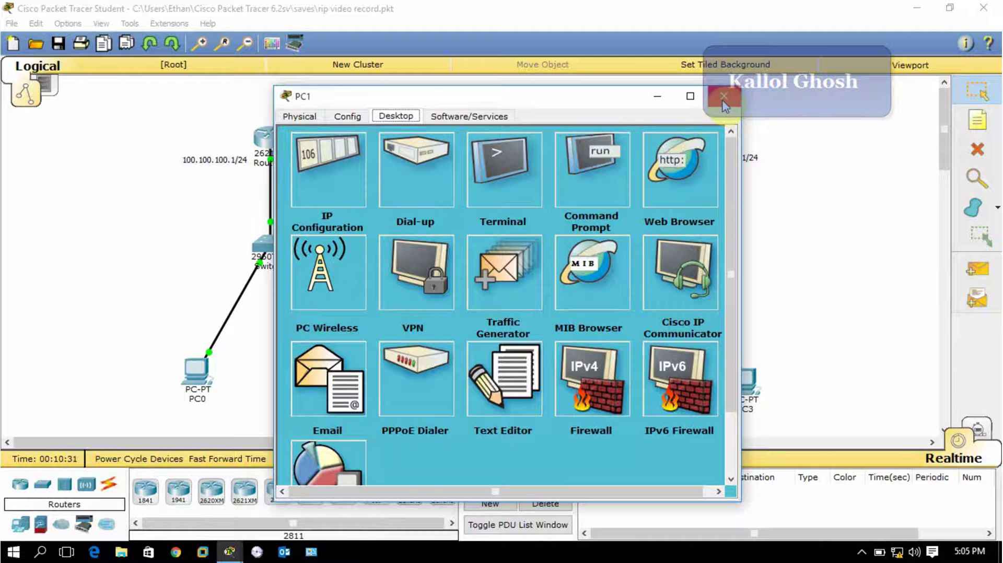
click(724, 99)
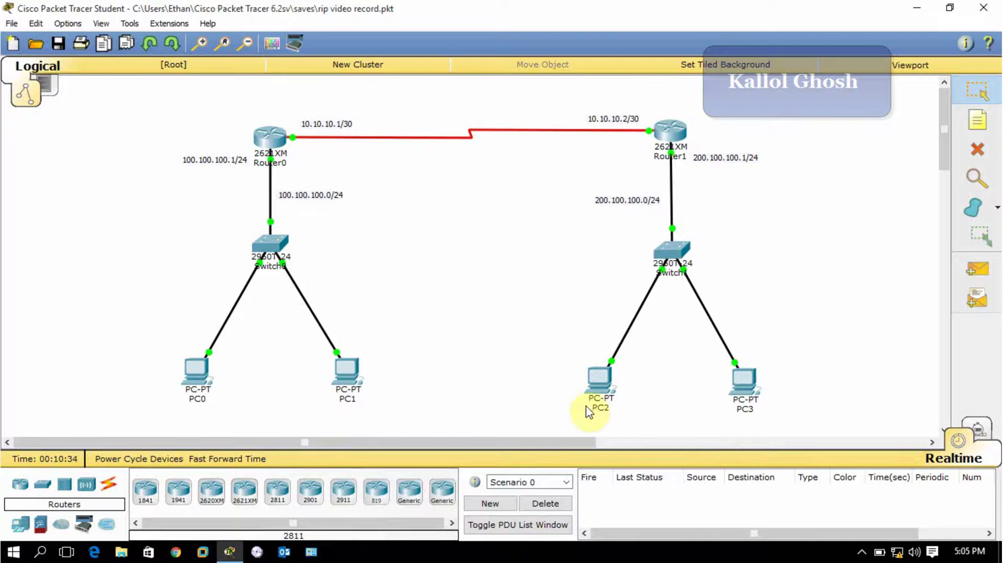
- Address PC2 as 200.100.100.5 with mask 255.255.255.0 and its default gateway
click(597, 380)
click(395, 118)
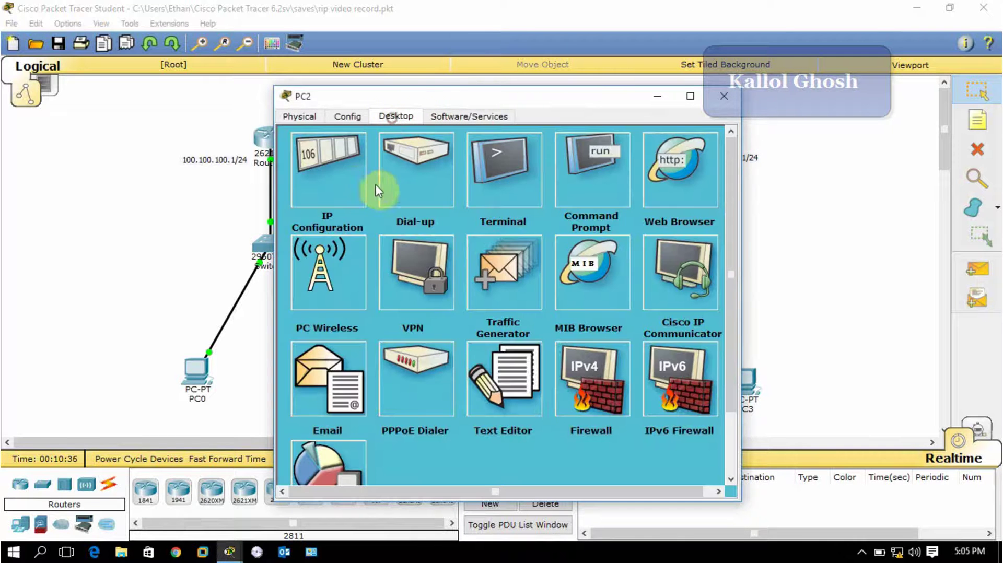
click(356, 185)
click(435, 204)
text(20)
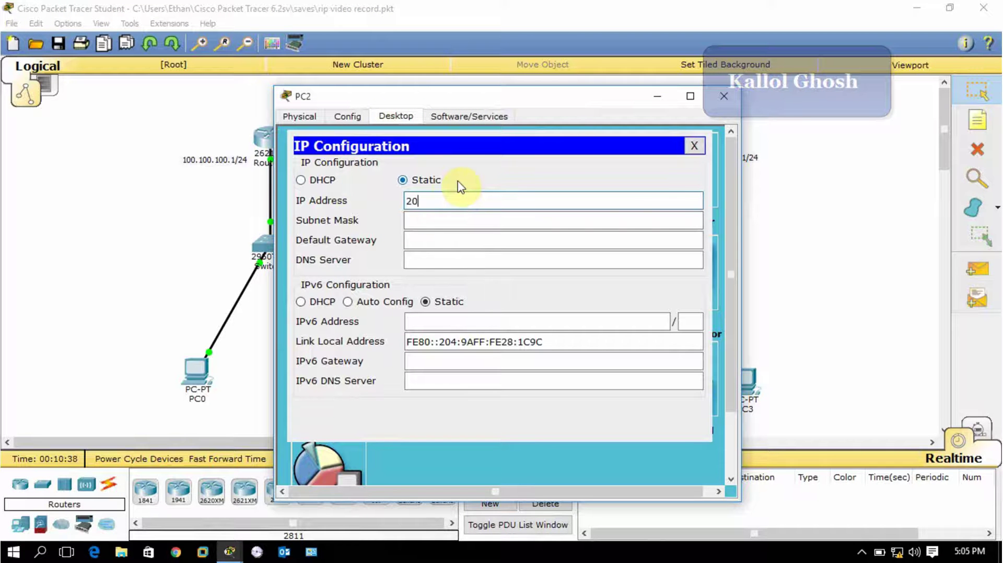
text(0.100.100.5)
key(Tab)
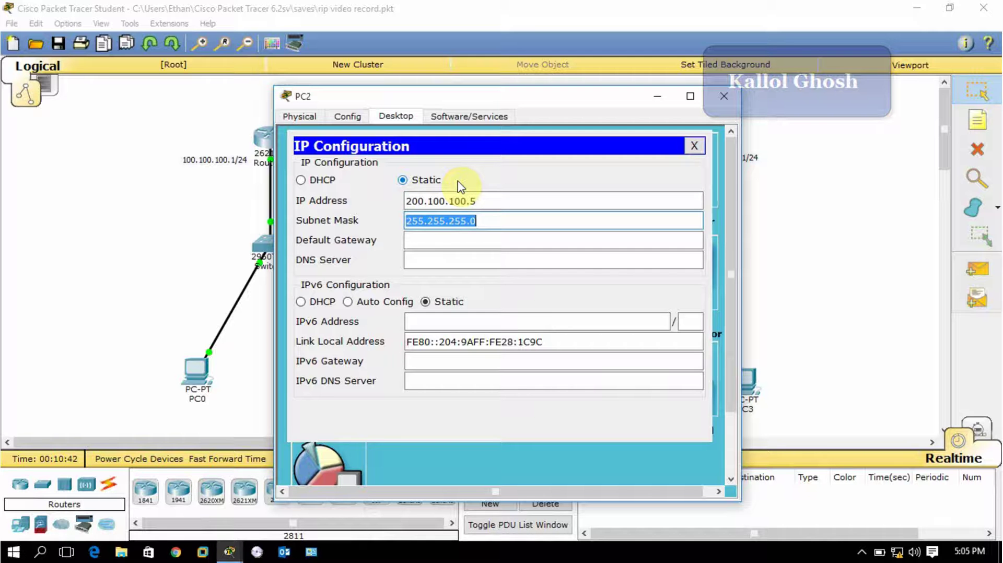
key(Tab)
text(200.1)
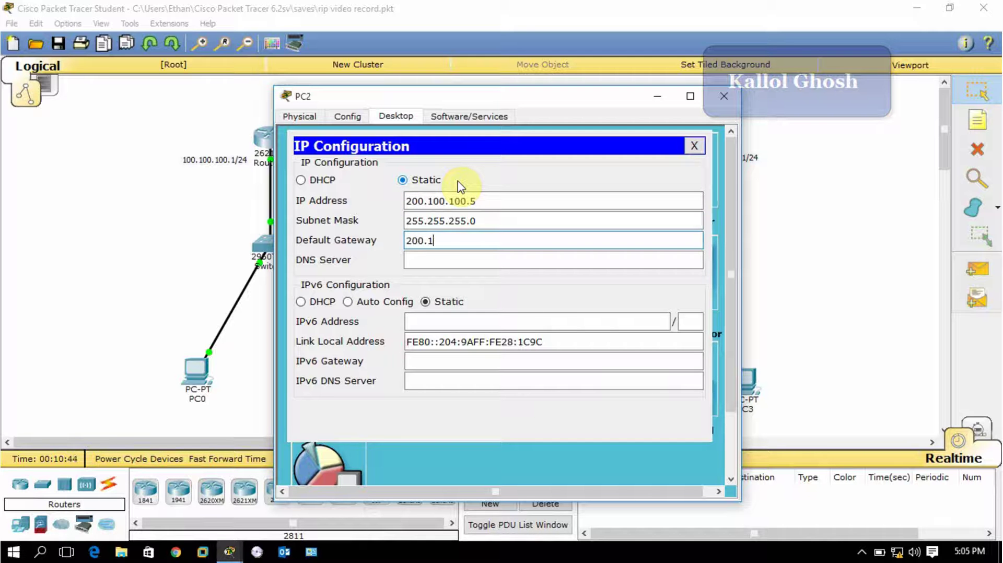
text(00.100.1)
click(694, 146)
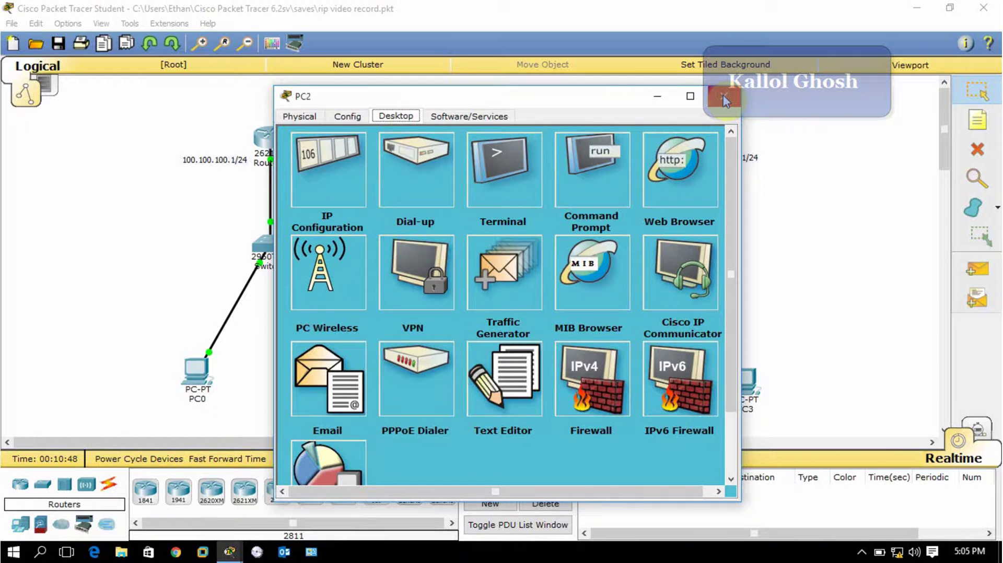
click(724, 98)
- Address PC3 as 200.100.100.10, mask 255.255.255.0, gateway 200.100.100.1
click(731, 380)
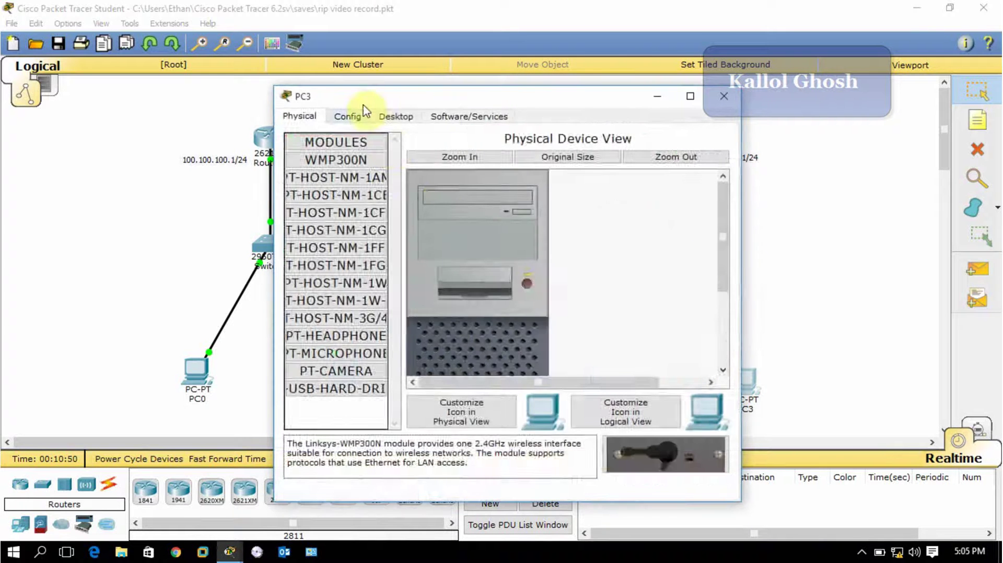
click(396, 116)
click(347, 186)
click(433, 199)
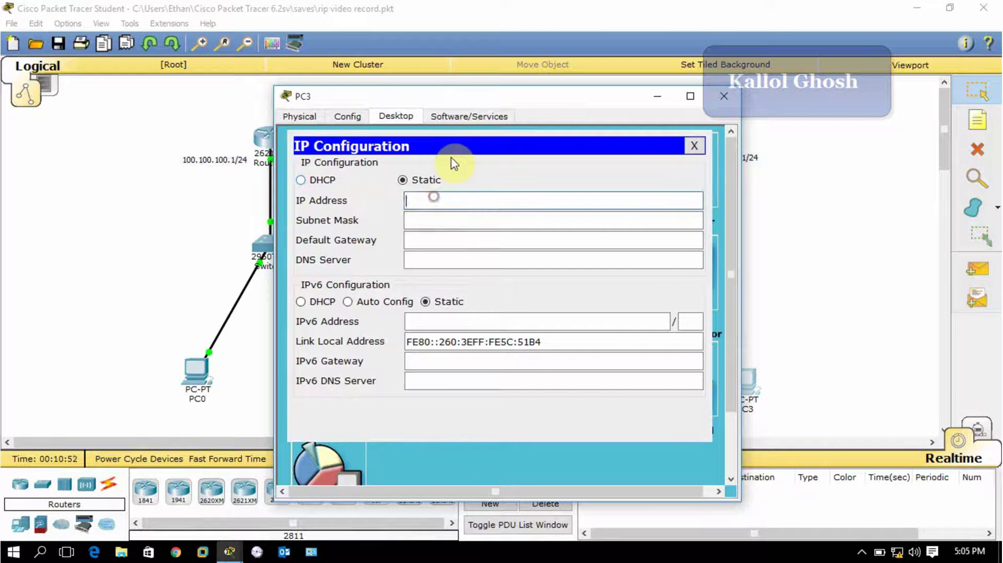
text(200.100.10)
key(Tab)
key(Tab)
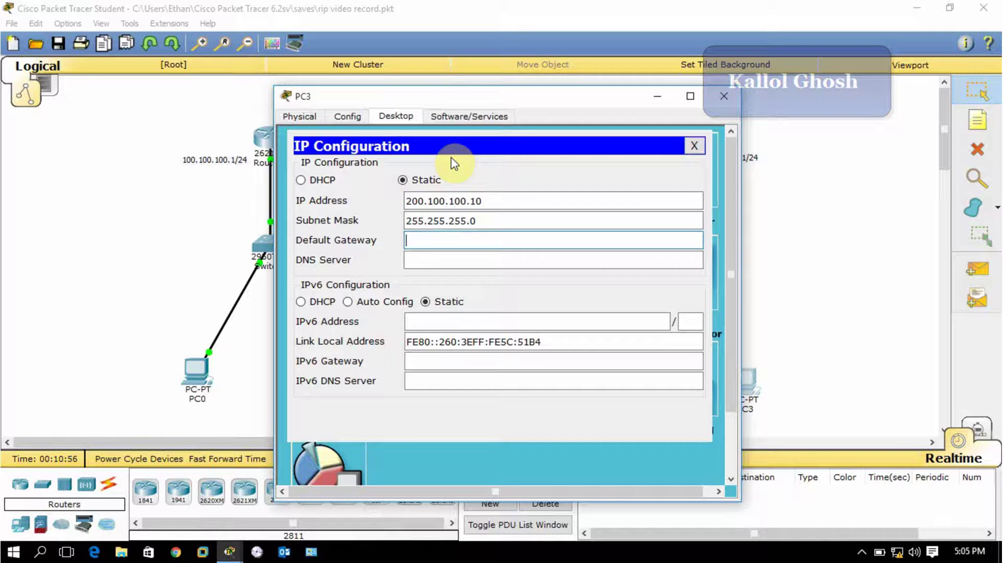
text(200.100.100.1)
key(Tab)
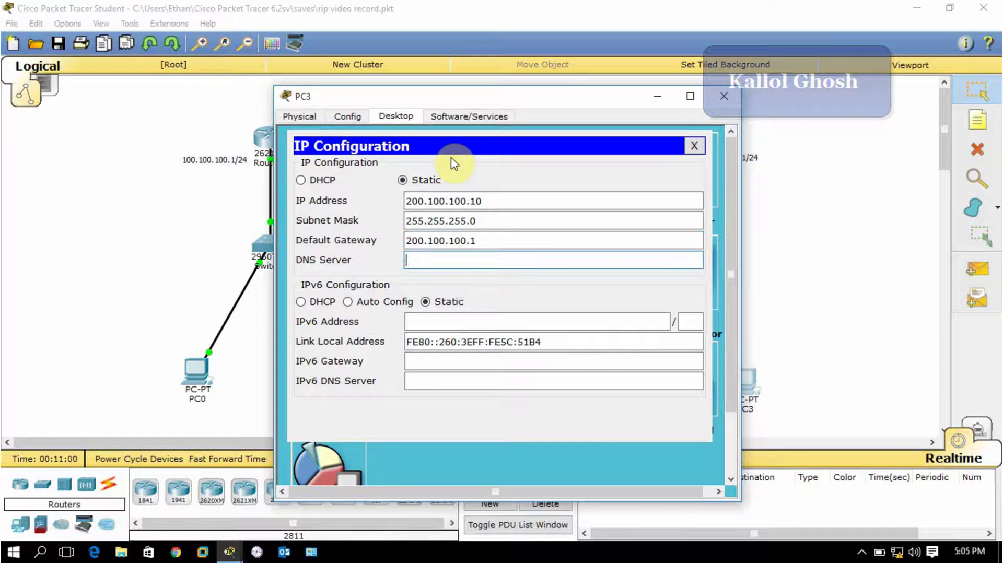
click(694, 145)
click(725, 99)
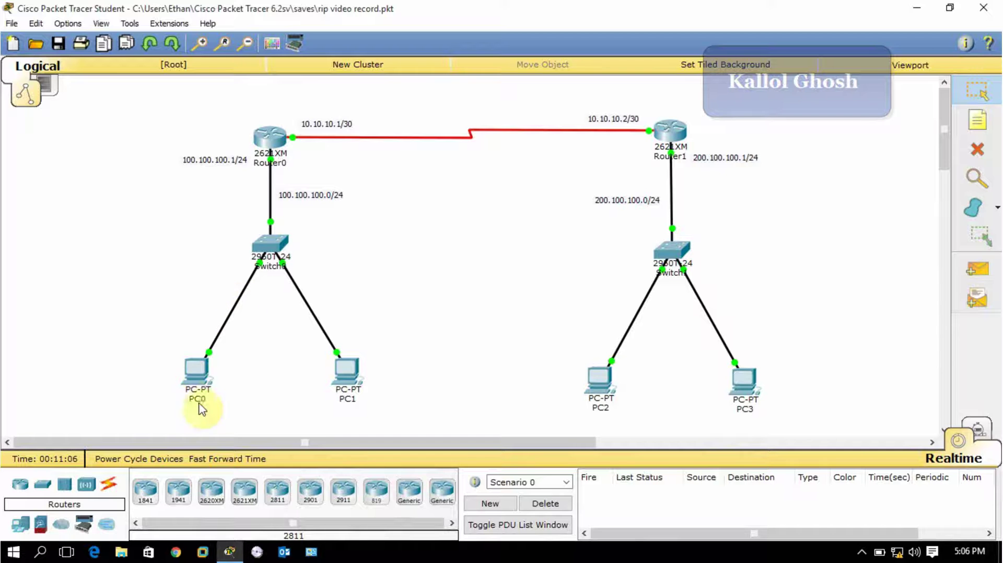
- Ping 200.100.100.10 from PC0's command prompt
click(193, 366)
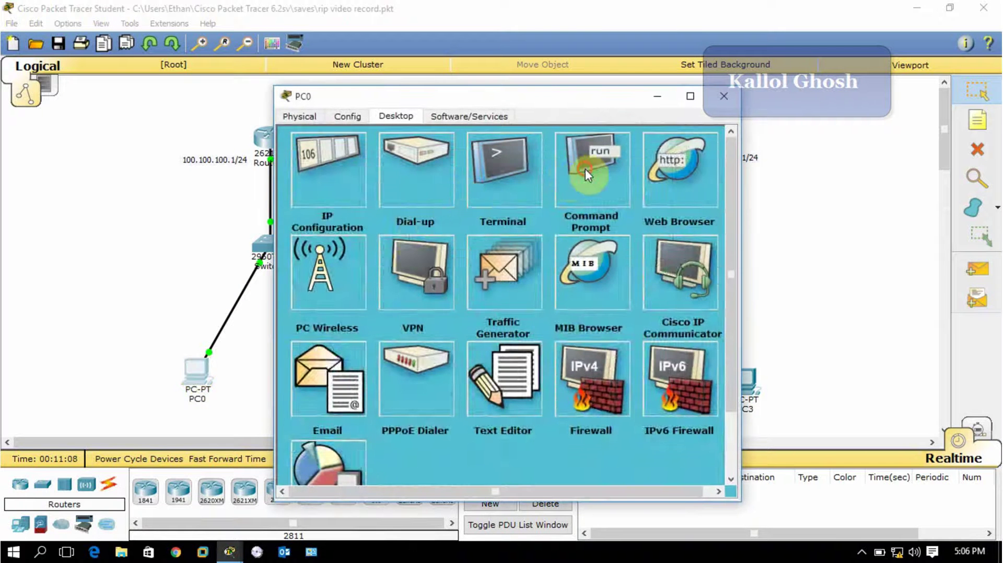
click(586, 172)
text(ping )
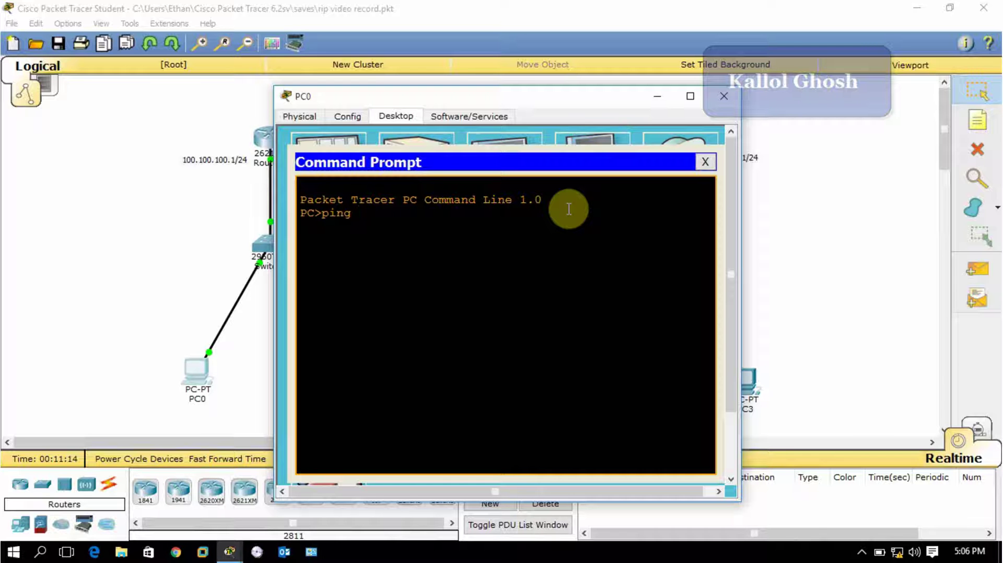
text(200.100.100.10)
key(Return)
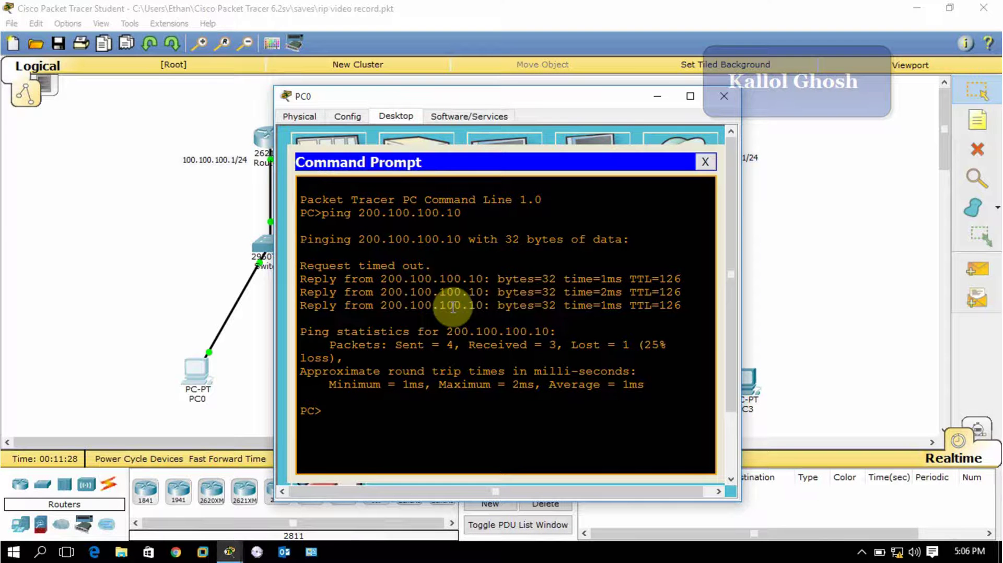
- Close PC0, then ping 100.100.100.10 from PC3's command prompt and close it
click(705, 162)
click(724, 96)
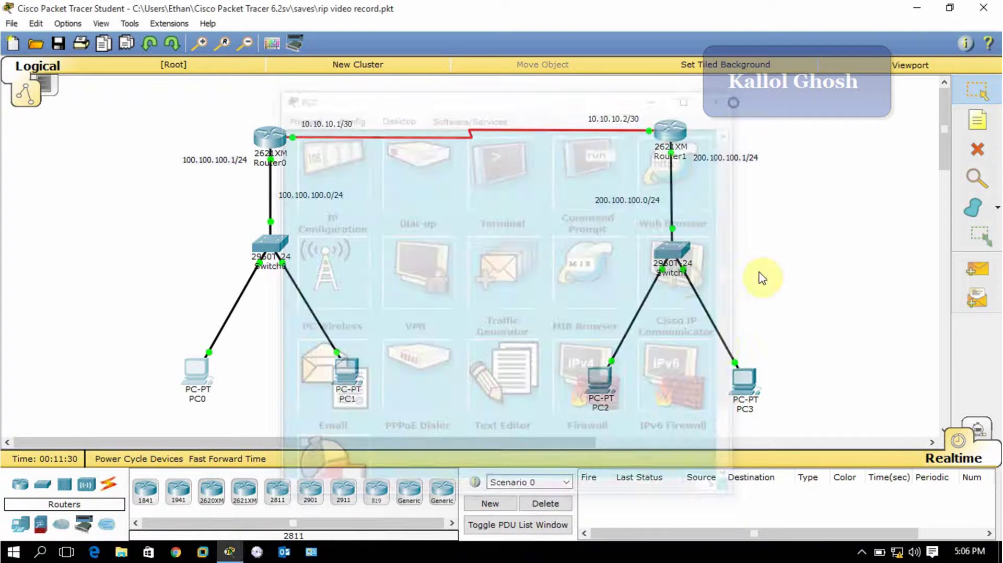
click(733, 376)
click(588, 170)
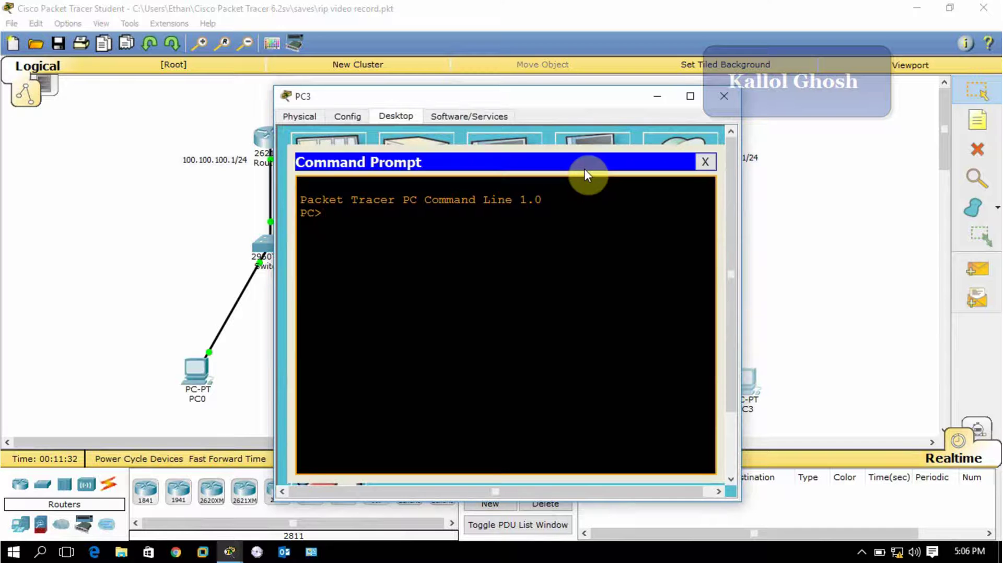
text(ping 100.100.100)
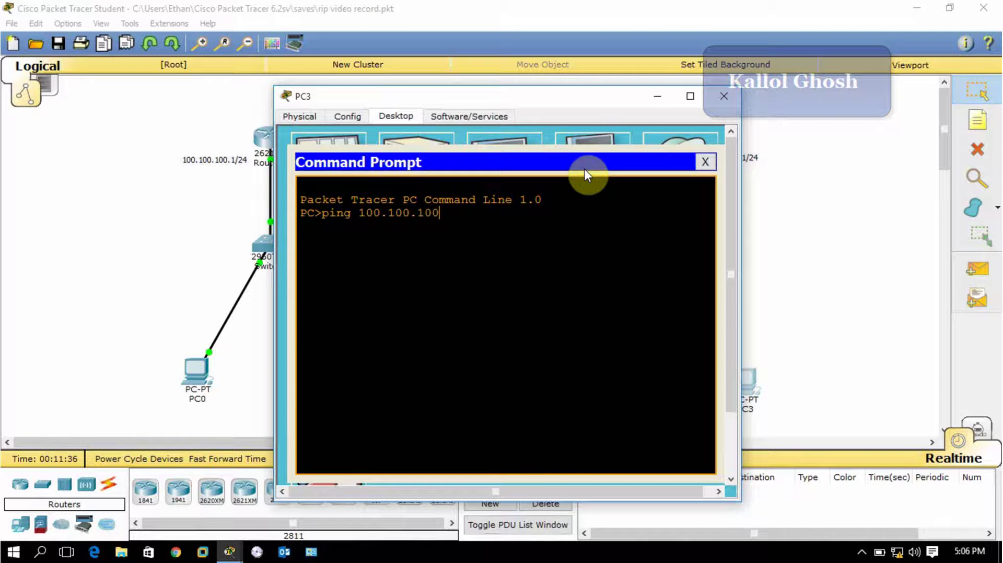
text(.10)
key(Return)
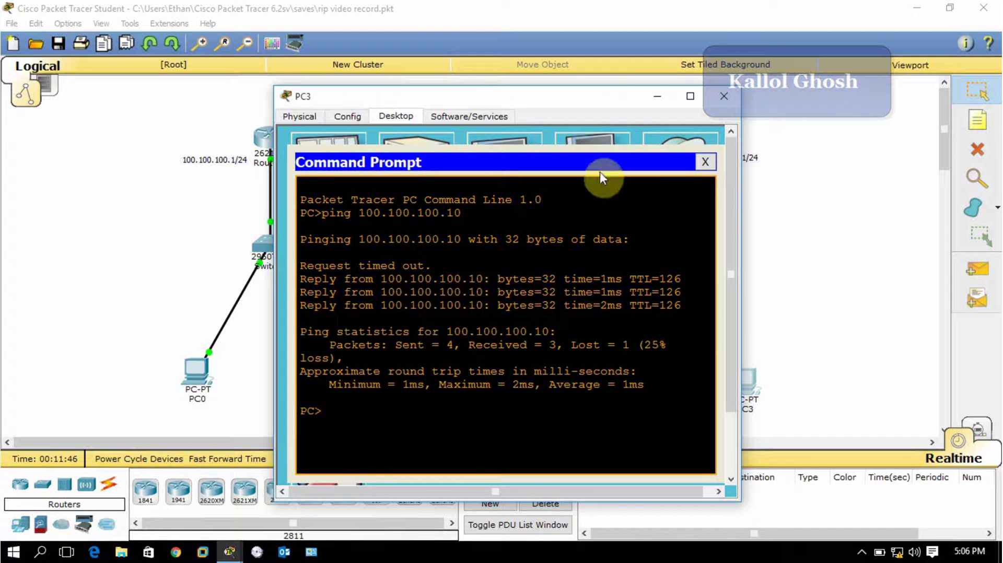
click(705, 162)
click(724, 96)
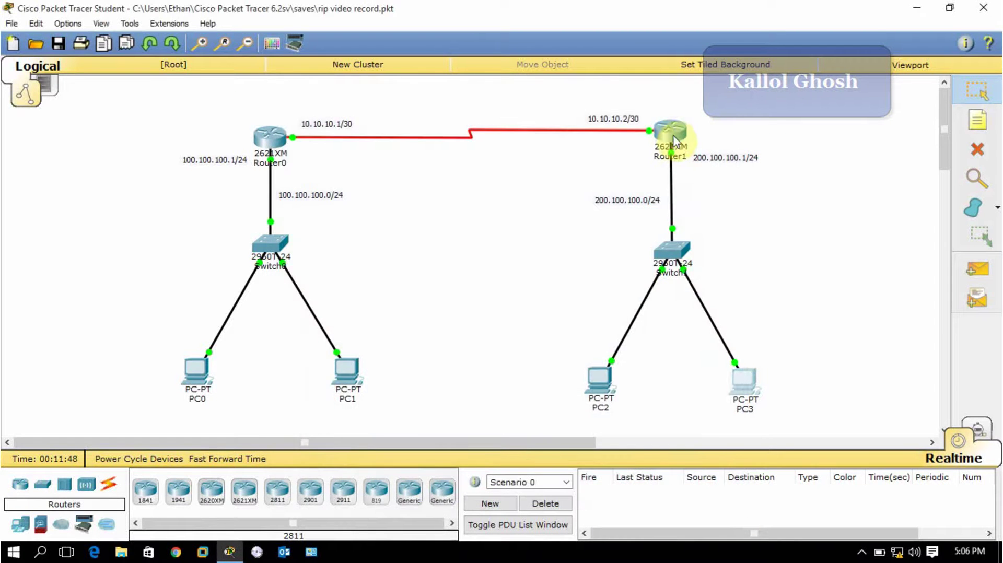
- Run show ip route on Router1, highlight the RIP 100.0.0.0/8 route, then minimize Packet Tracer
click(674, 141)
double_click(555, 101)
key(Return)
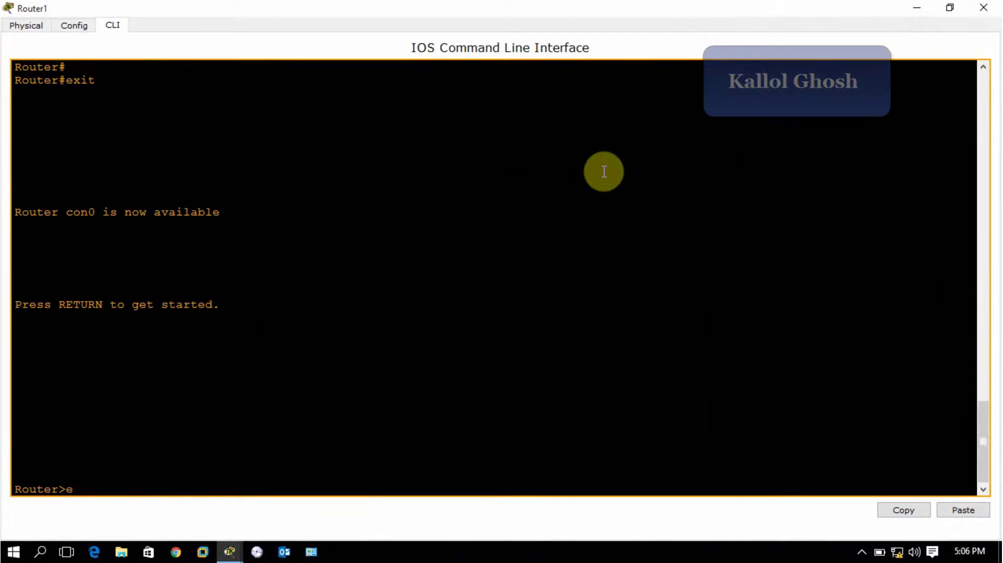
text(en)
key(Return)
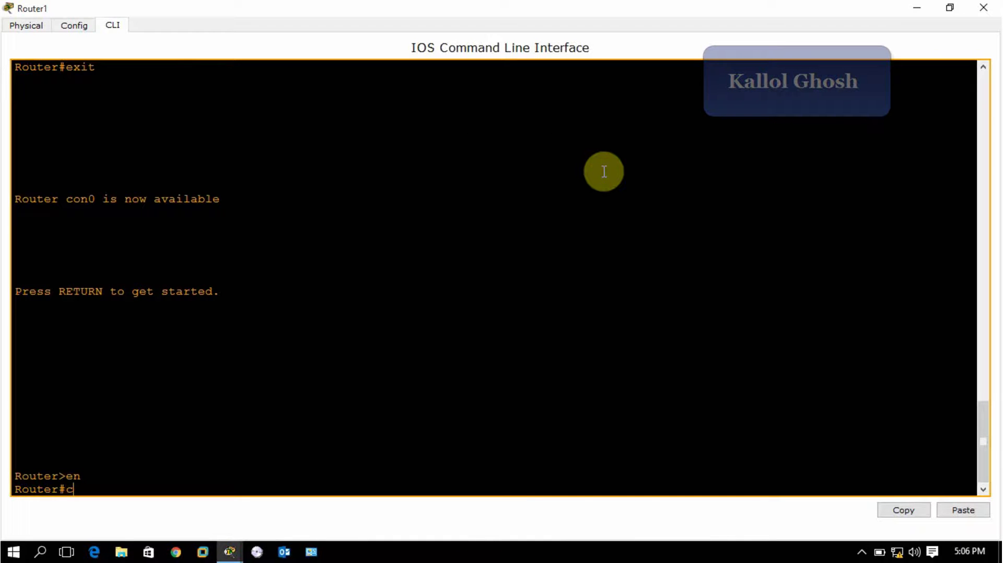
text(show ip route)
key(Return)
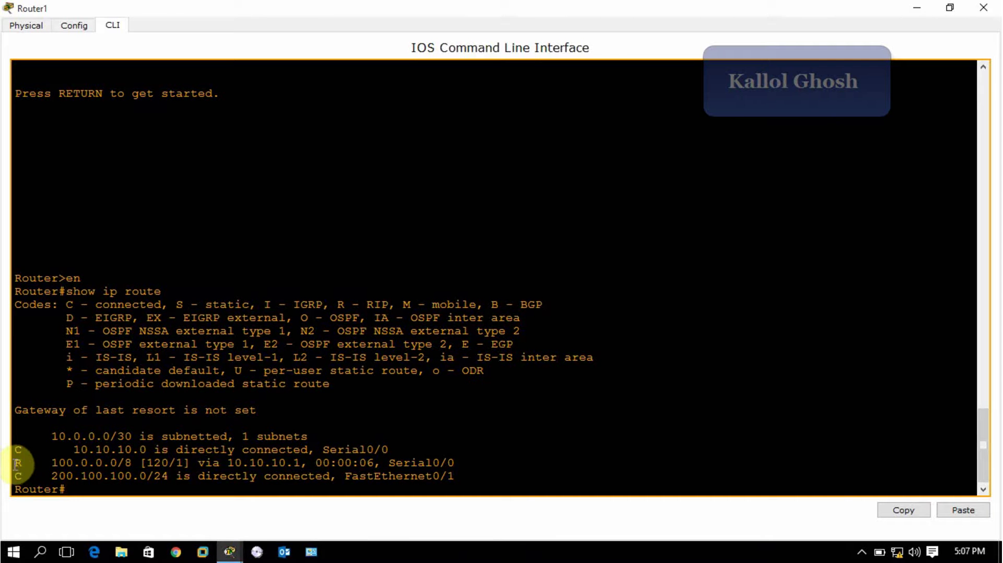
drag(16, 464, 457, 463)
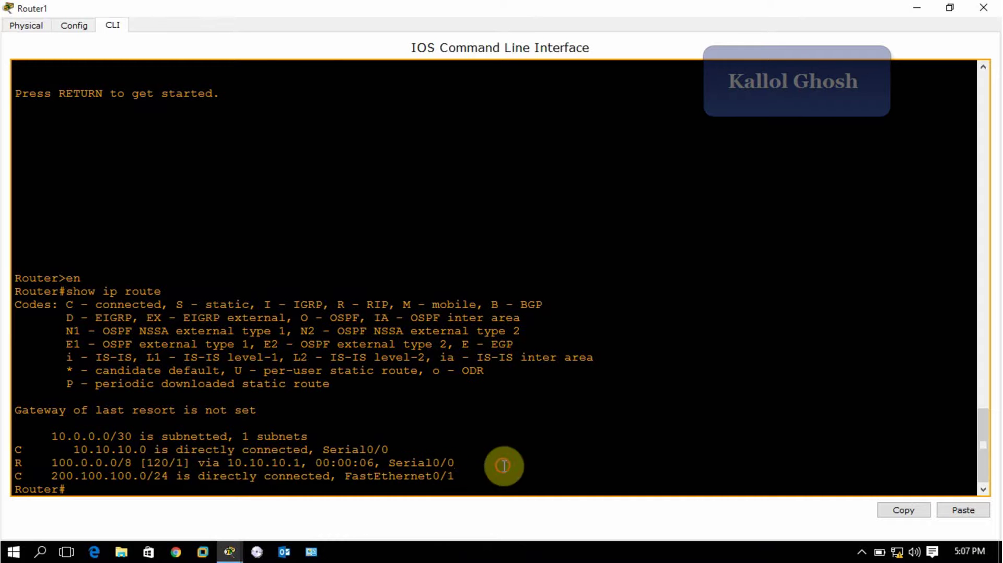
click(984, 7)
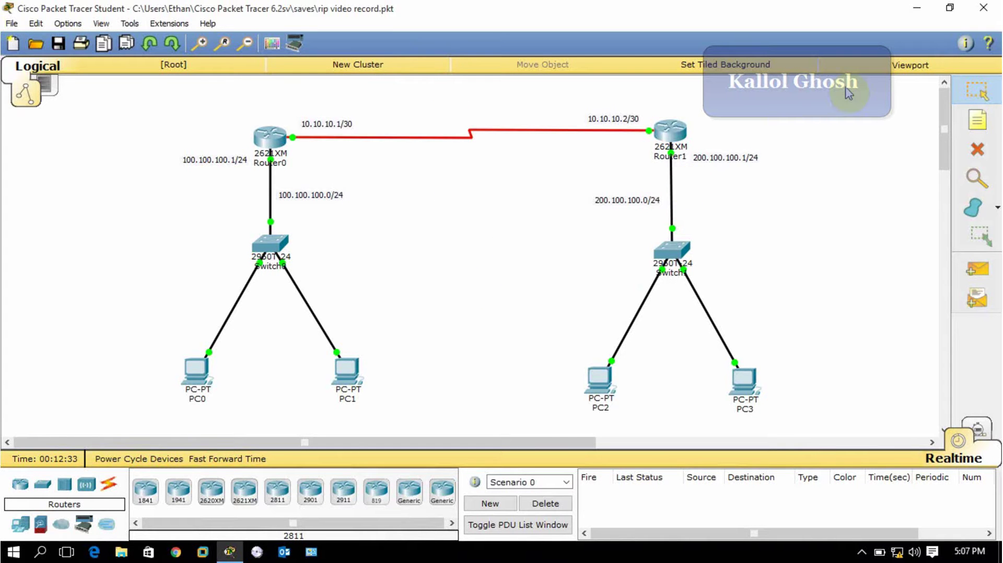
click(911, 10)
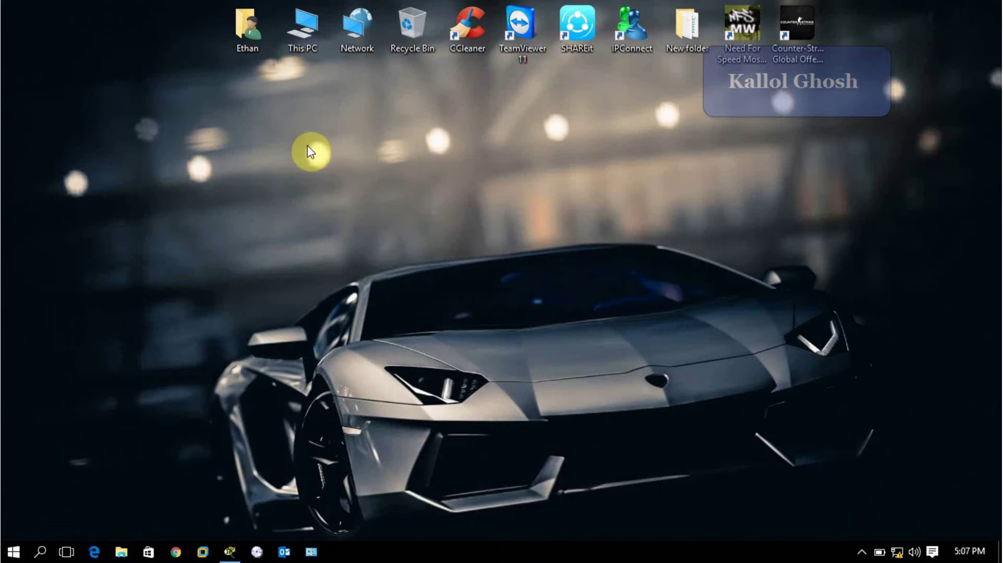